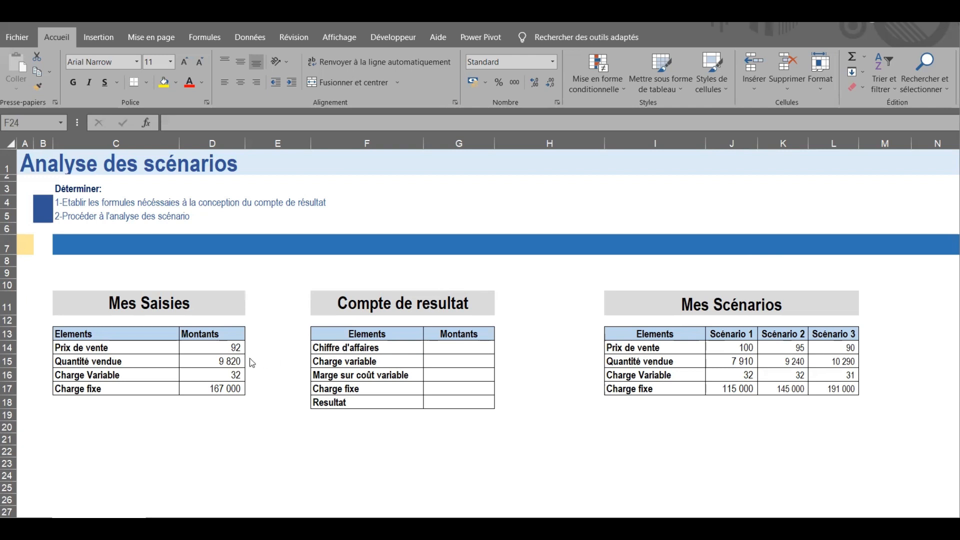
- Examine the element labels and amounts in the Mes Saisies table, C13:D17
left_click(129, 334)
left_click_drag(128, 335, 212, 397)
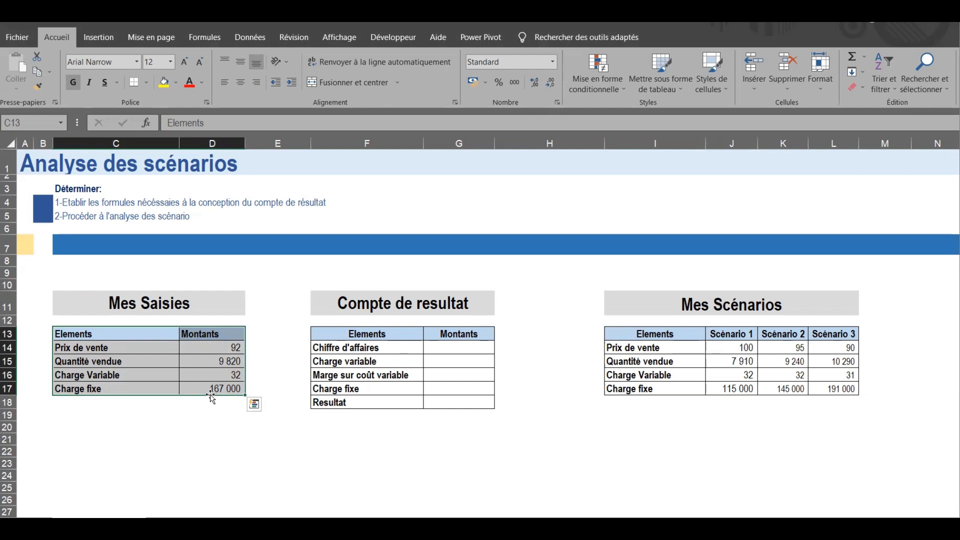
left_click(235, 350)
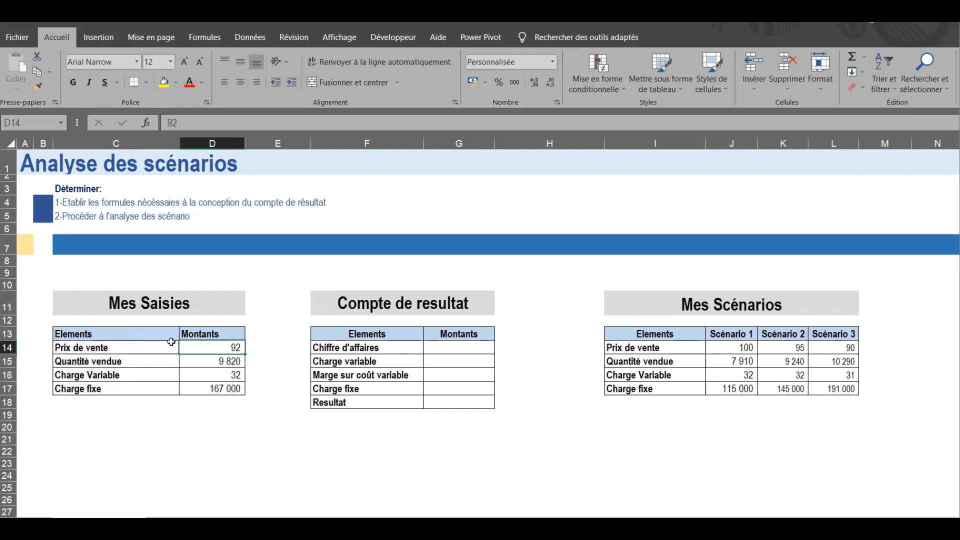
left_click(123, 331)
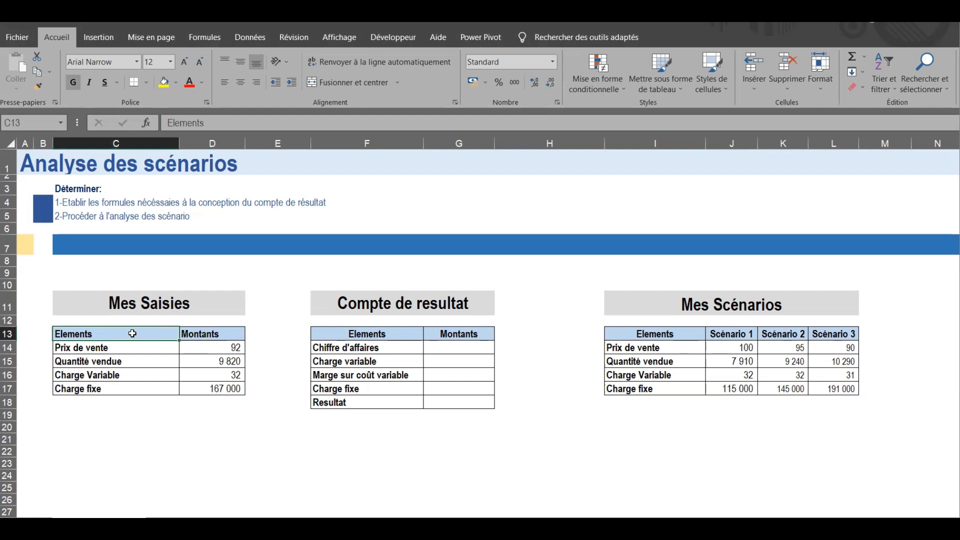
left_click(135, 346)
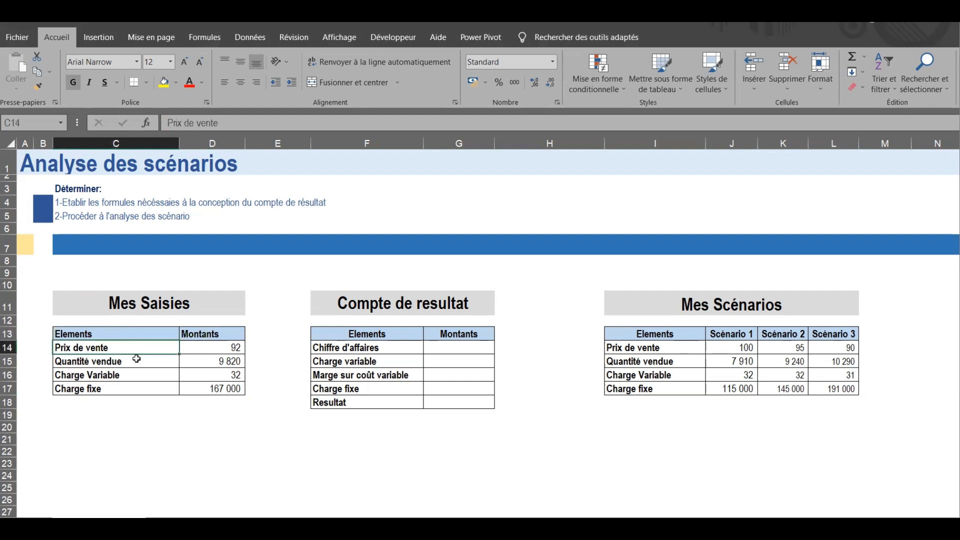
left_click(136, 359)
left_click(136, 373)
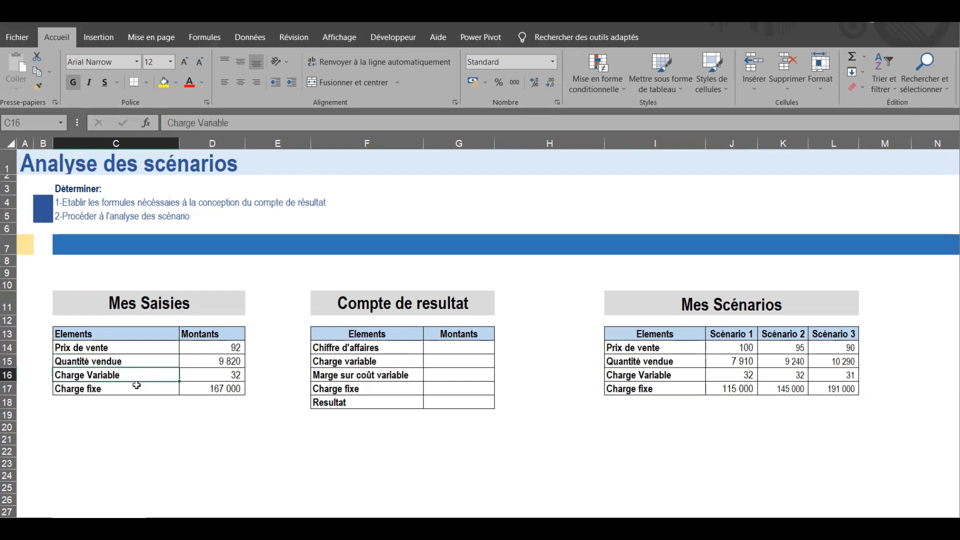
left_click(137, 386)
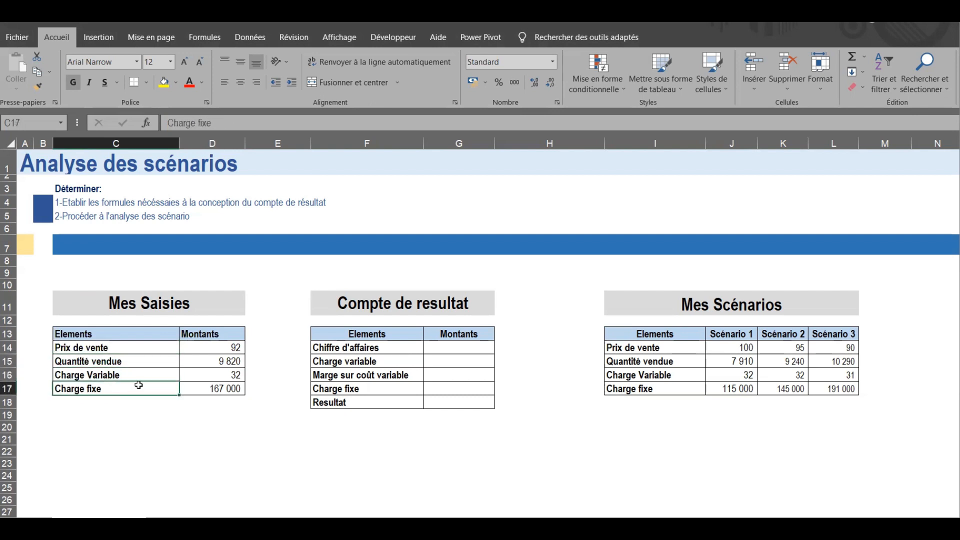
left_click(218, 353)
left_click_drag(218, 352, 220, 389)
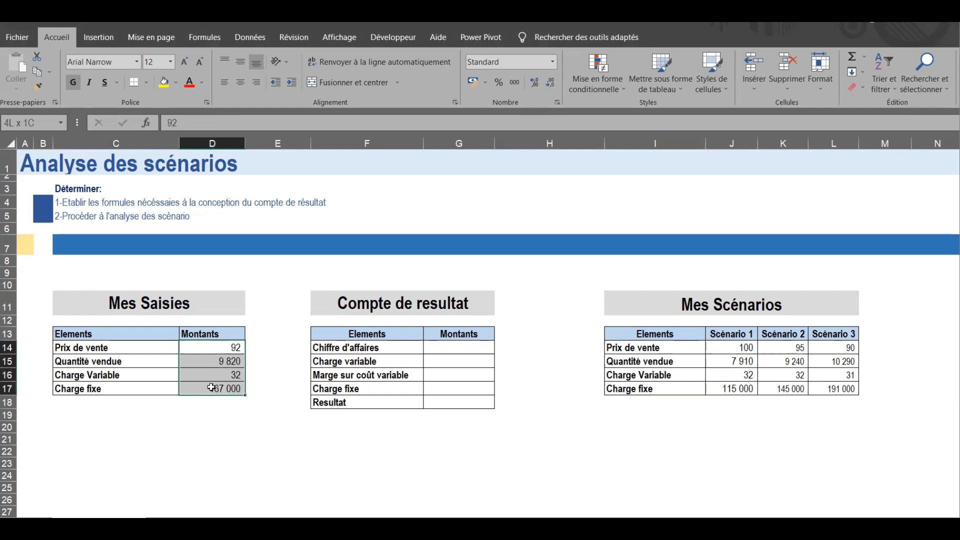
left_click(215, 347)
left_click(215, 362)
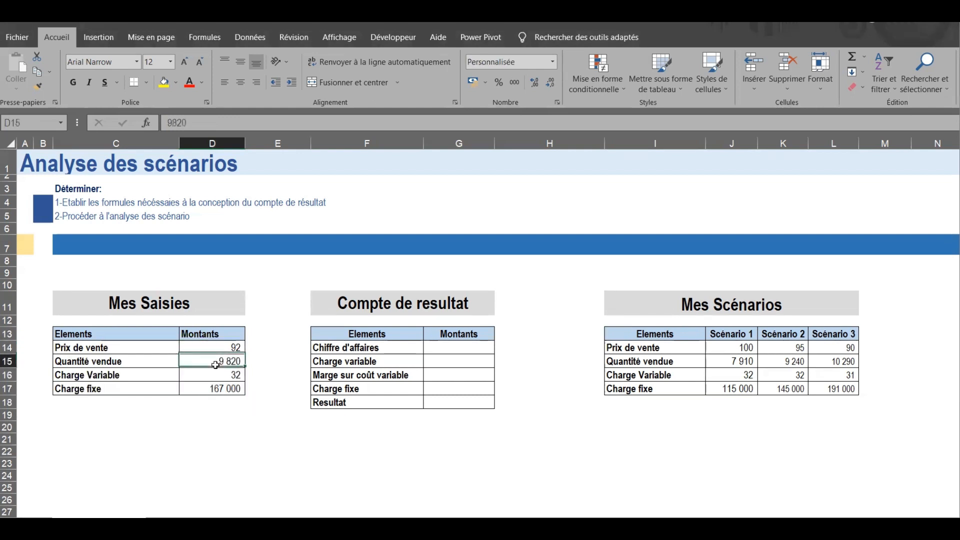
left_click(215, 346)
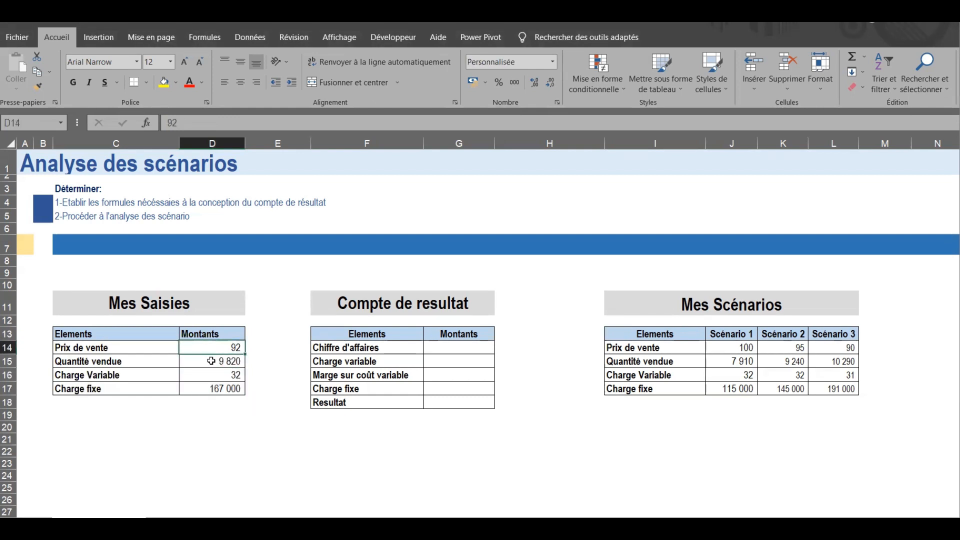
left_click(211, 361)
left_click(215, 374)
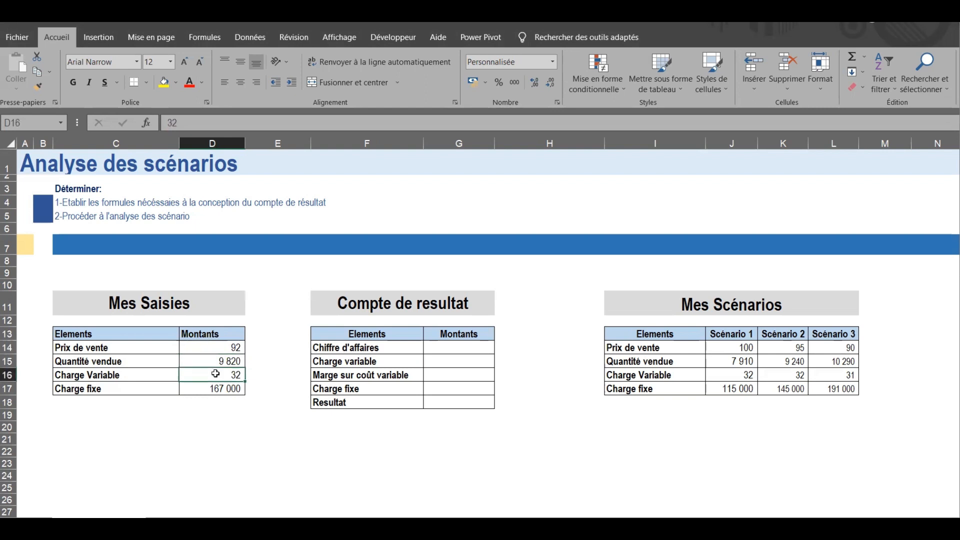
- Name the Prix de vente amount cell D14 "PV"
left_click(215, 347)
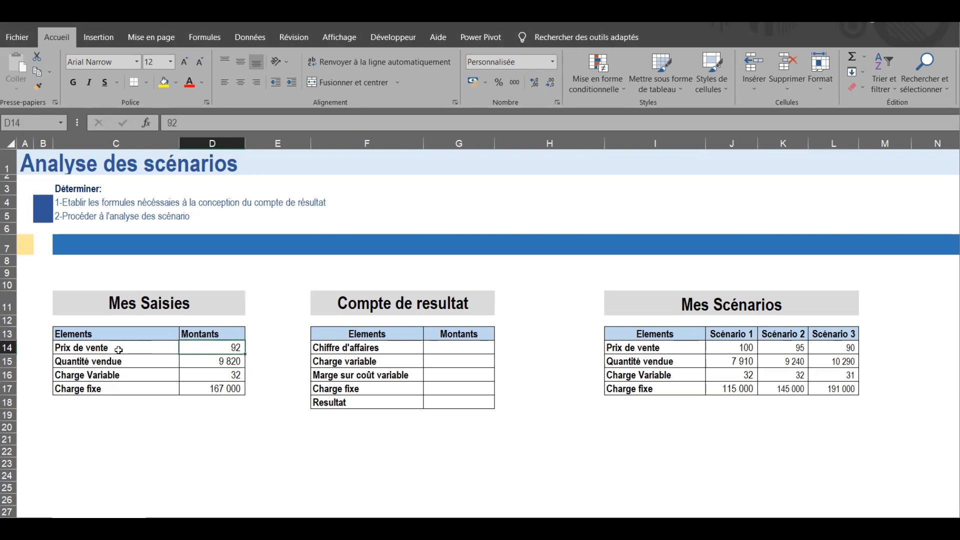
left_click(30, 124)
type("PV")
key("Return")
- Name the Quantité vendue amount cell D15 "Qte" and the Charge Variable amount cell D16 "CV"
key("Down")
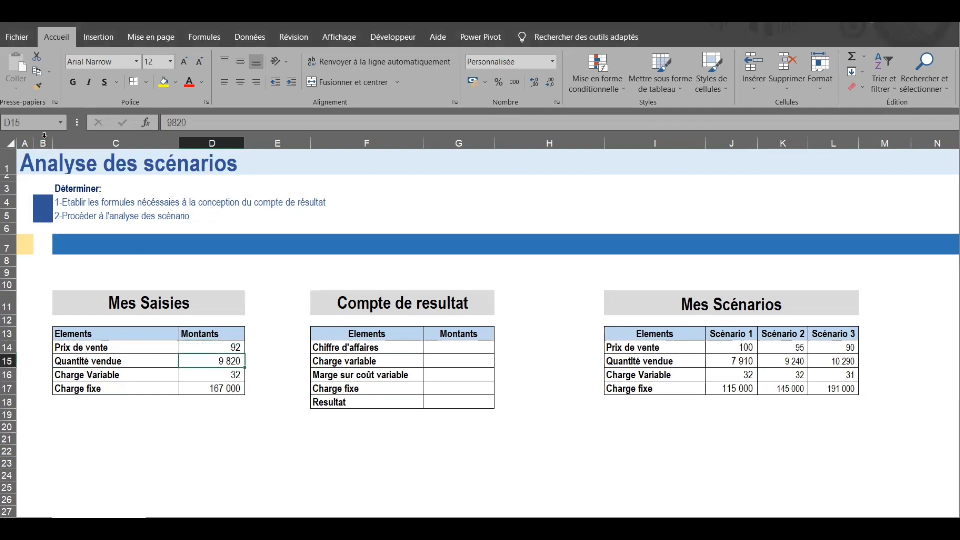
left_click(36, 122)
type("Qte")
left_click(219, 374)
left_click(43, 122)
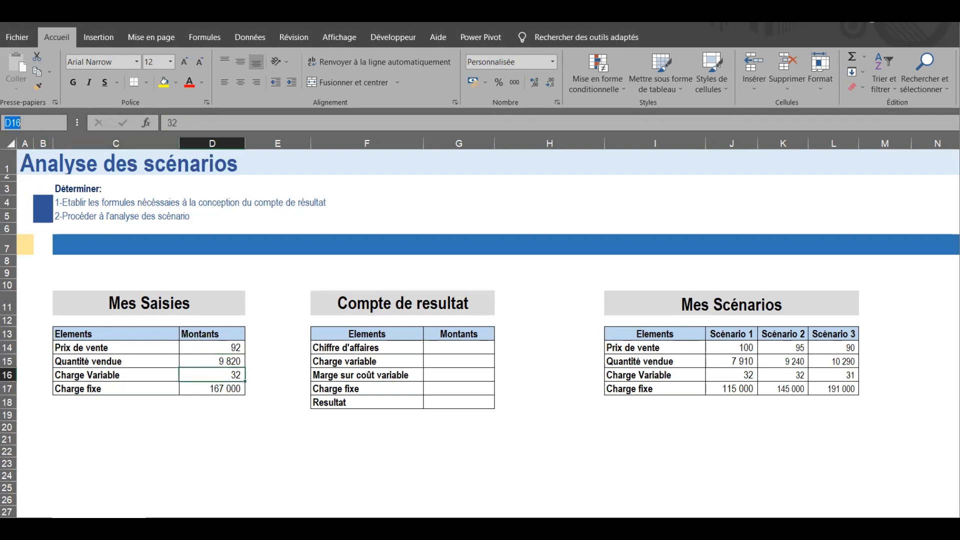
type("CV")
- Name the Charge fixe amount cell D17 of the Mes Saisies table "CF"
left_click(239, 391)
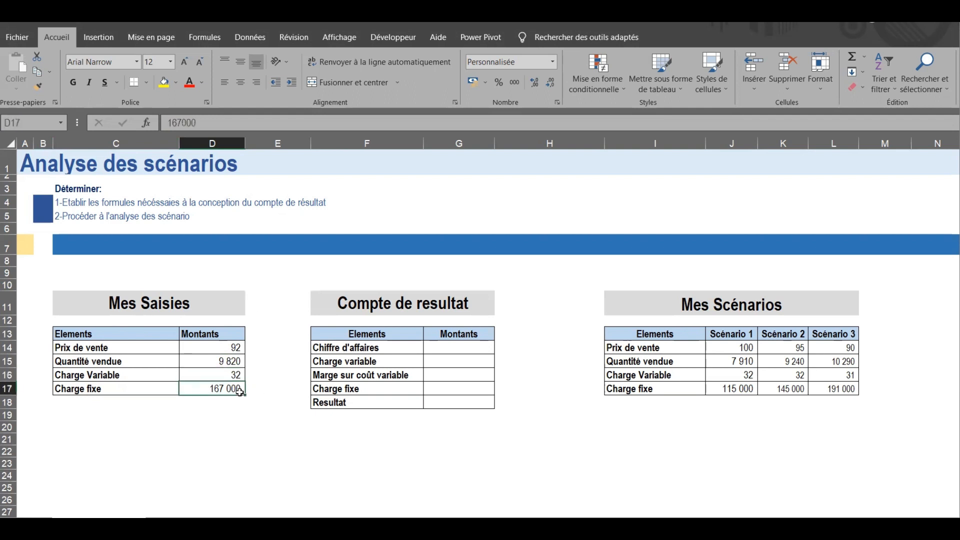
left_click(42, 127)
type("CF")
key("Return")
- Check the cell names assigned to the Mes Saisies amounts D14 to D17
left_click(235, 348)
left_click(233, 358)
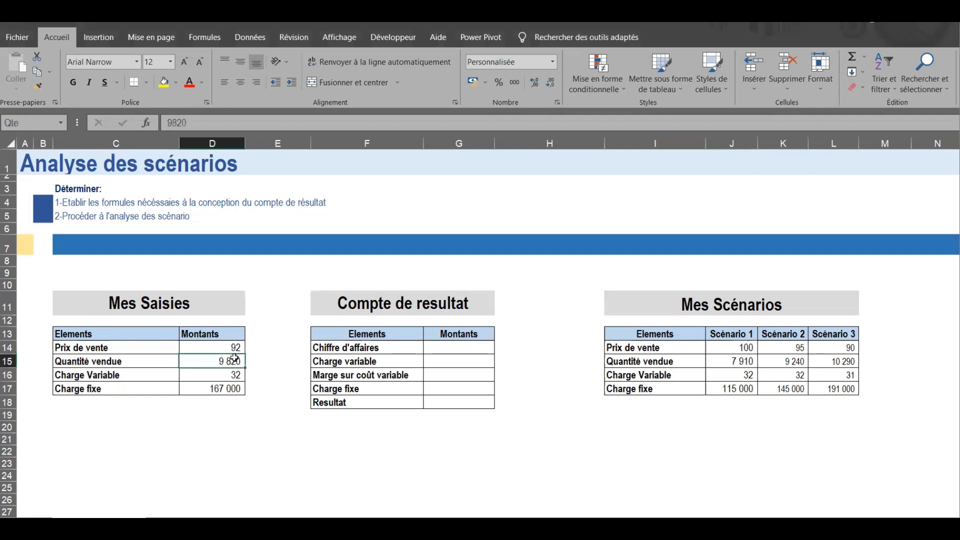
left_click(233, 373)
left_click(228, 387)
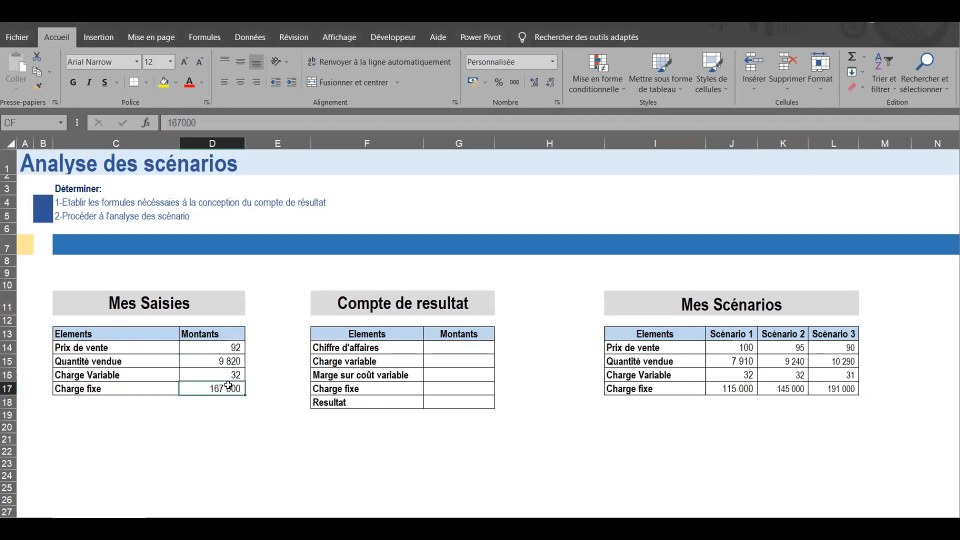
left_click(227, 371)
left_click(228, 346)
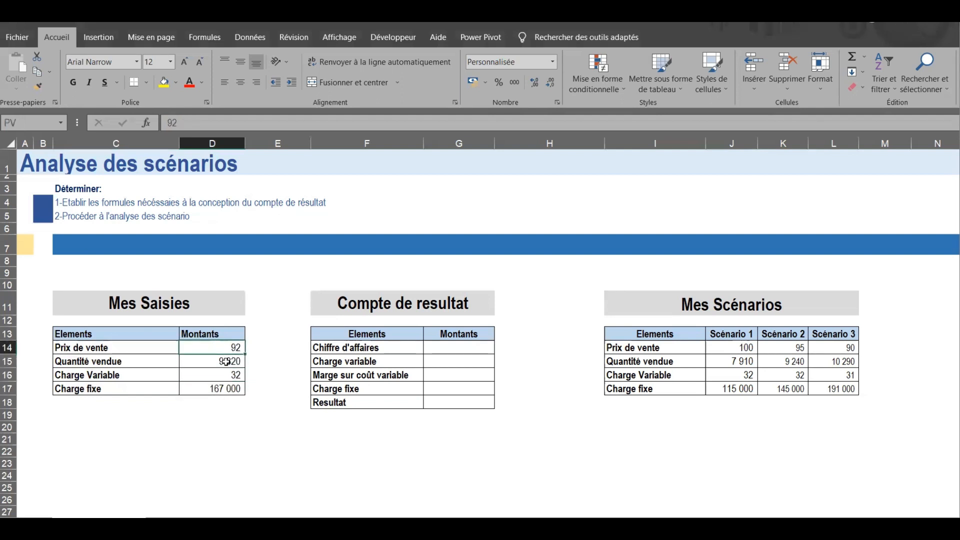
left_click(226, 360)
left_click(225, 374)
left_click(223, 388)
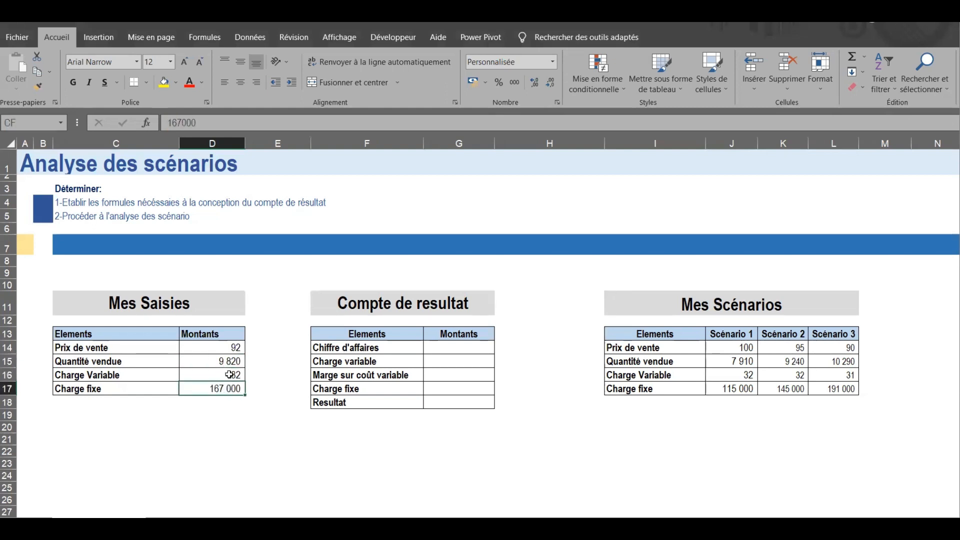
left_click(230, 375)
left_click(230, 358)
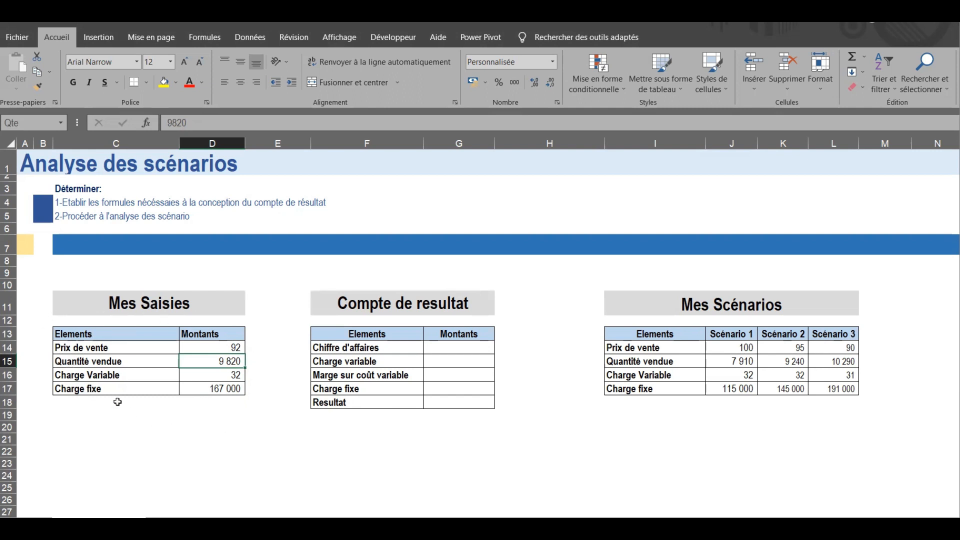
- Calculate the Chiffre d'affaires in G14 with the formula =PV*Qte
left_click(481, 346)
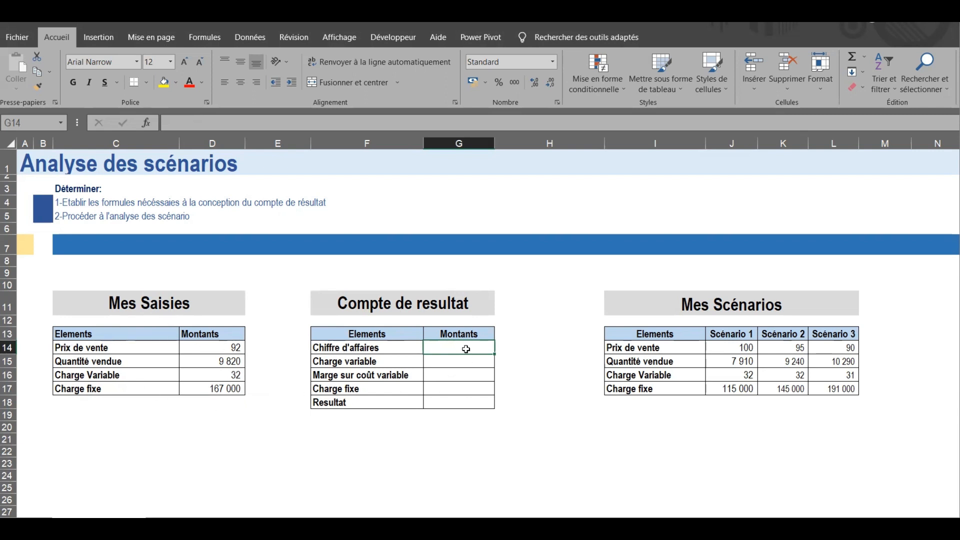
type("+")
key("BackSpace")
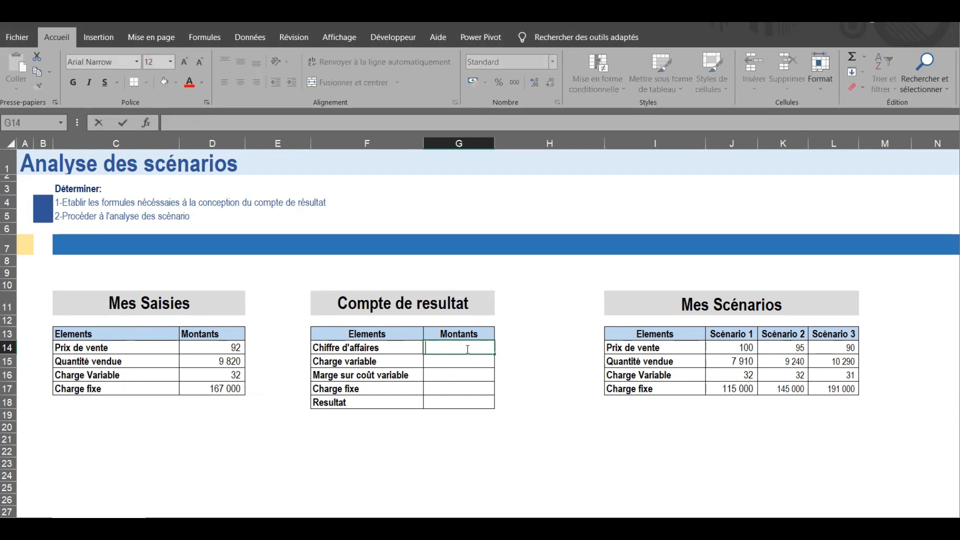
type("=")
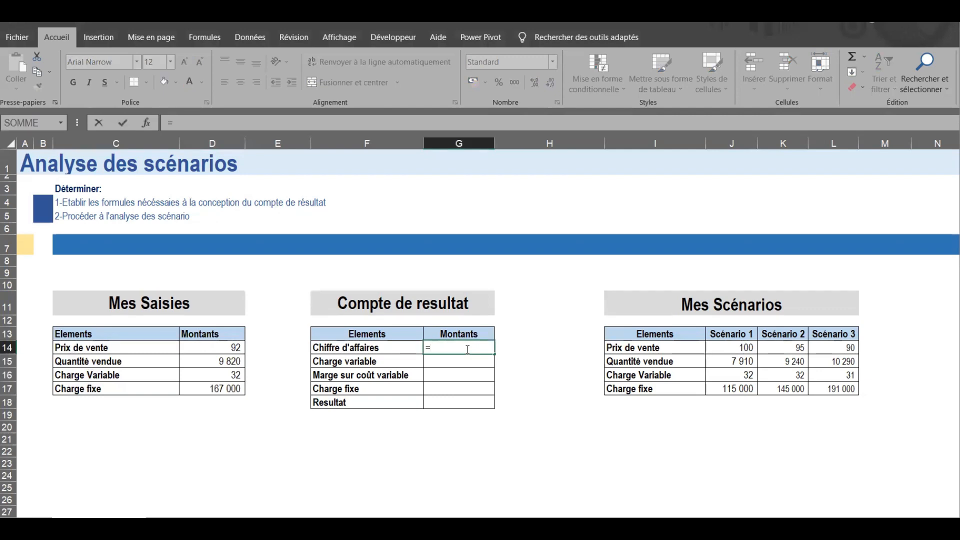
left_click(219, 348)
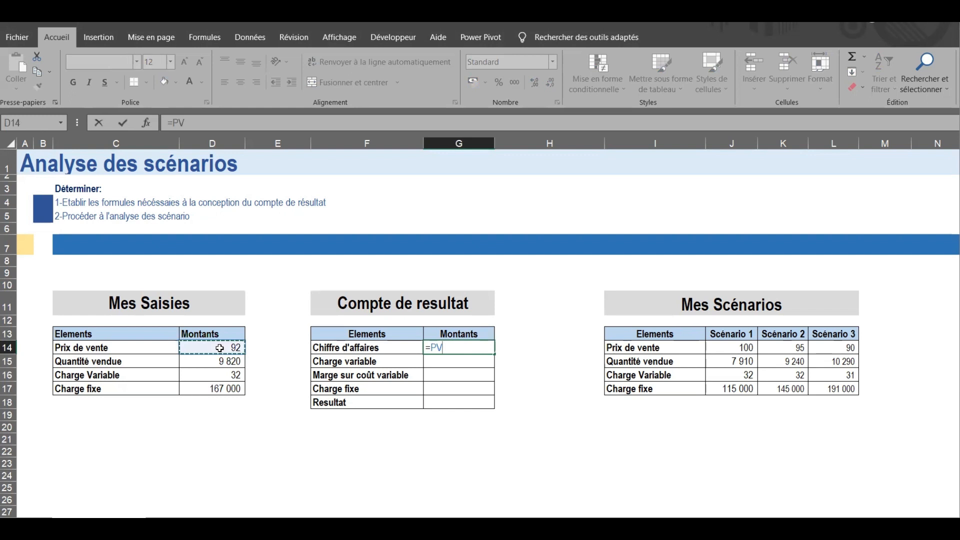
type("*")
left_click(230, 360)
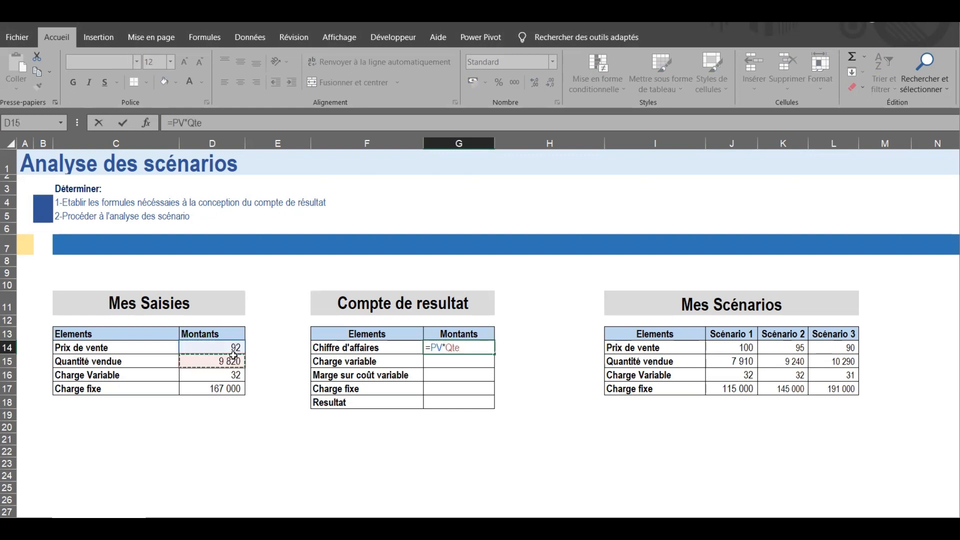
key("Return")
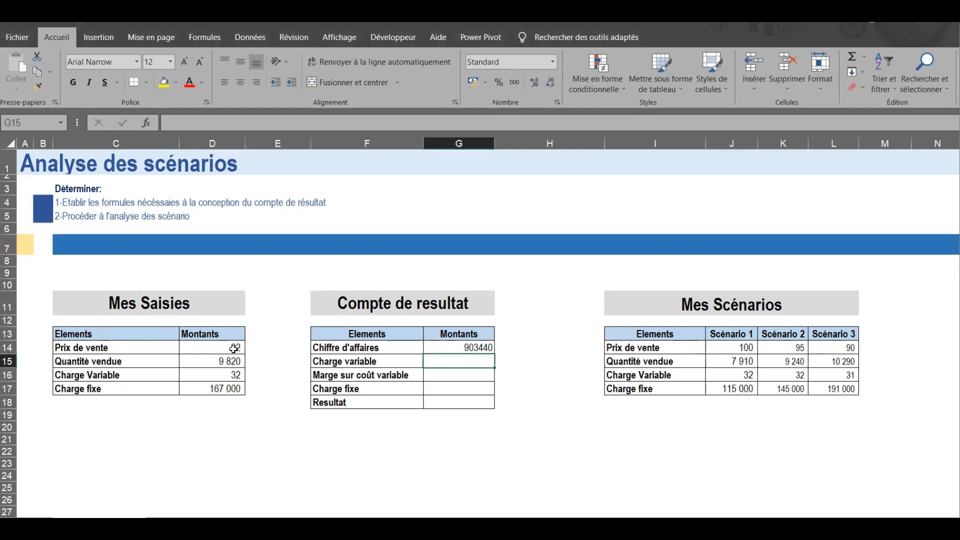
- Calculate the Charge variable amount in G15 with the formula =Qte*CV
left_click(232, 359)
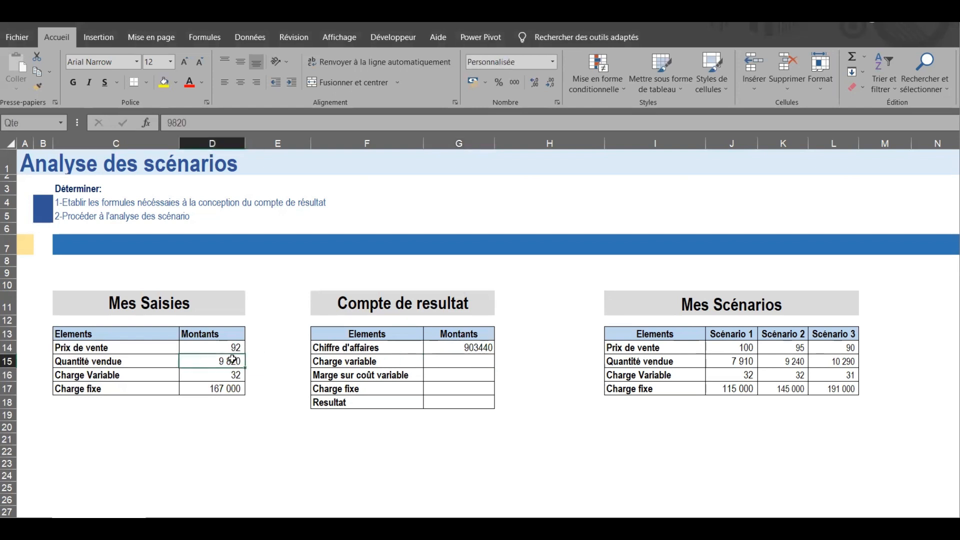
left_click(459, 361)
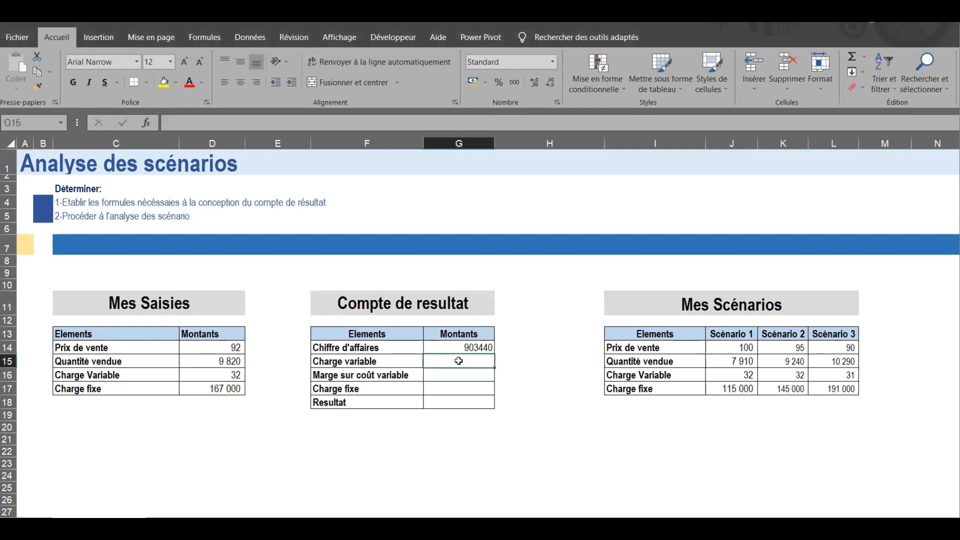
type("=")
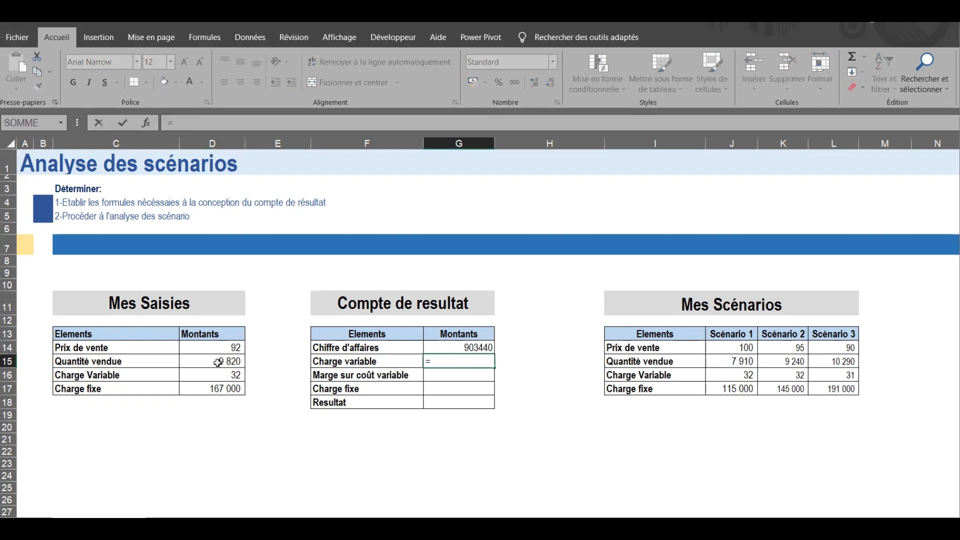
left_click(220, 363)
type("*")
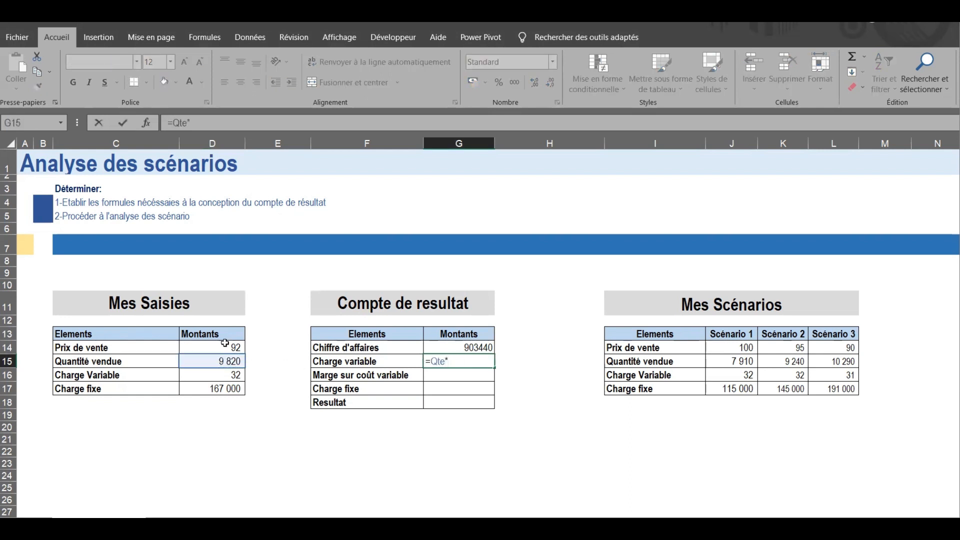
left_click(229, 374)
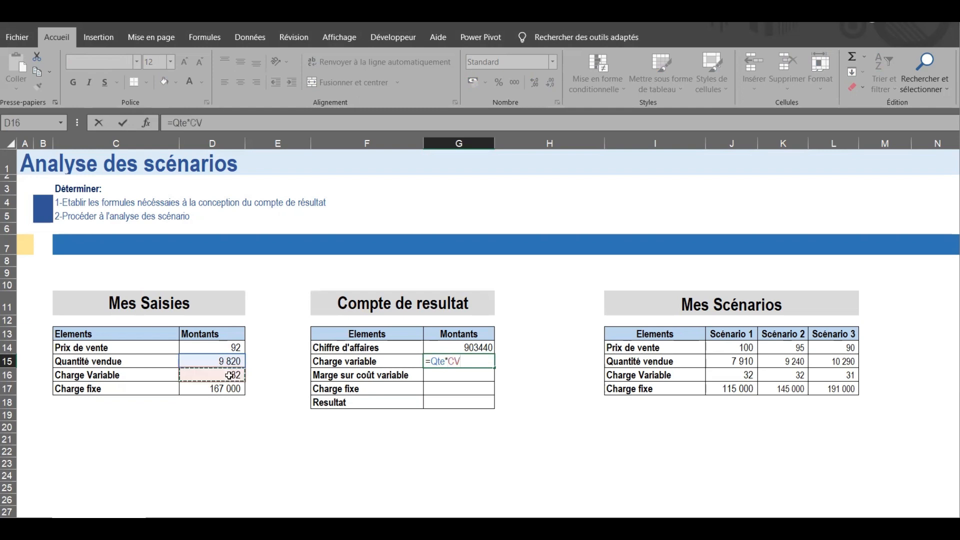
key("Return")
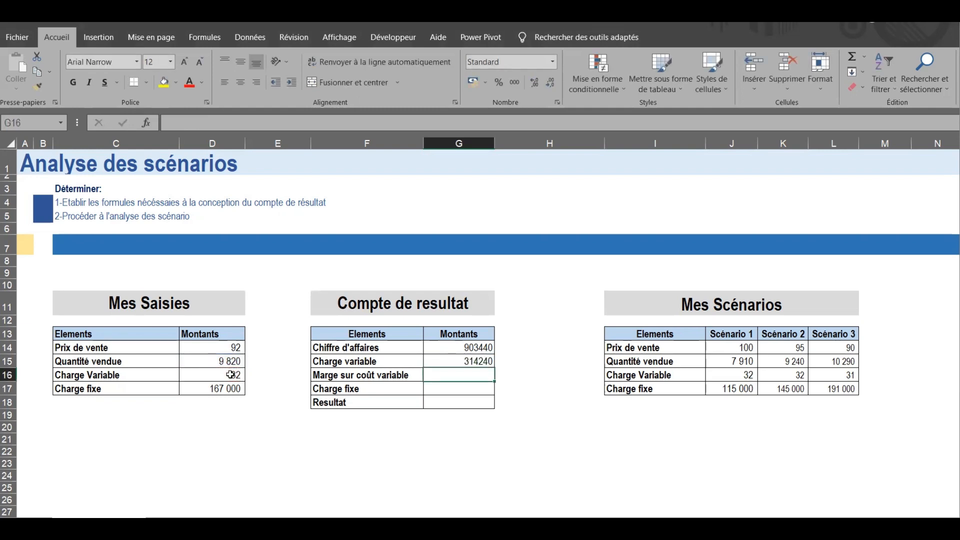
- Calculate the Marge sur coût variable in G16 by subtracting G15 from G14
type("=")
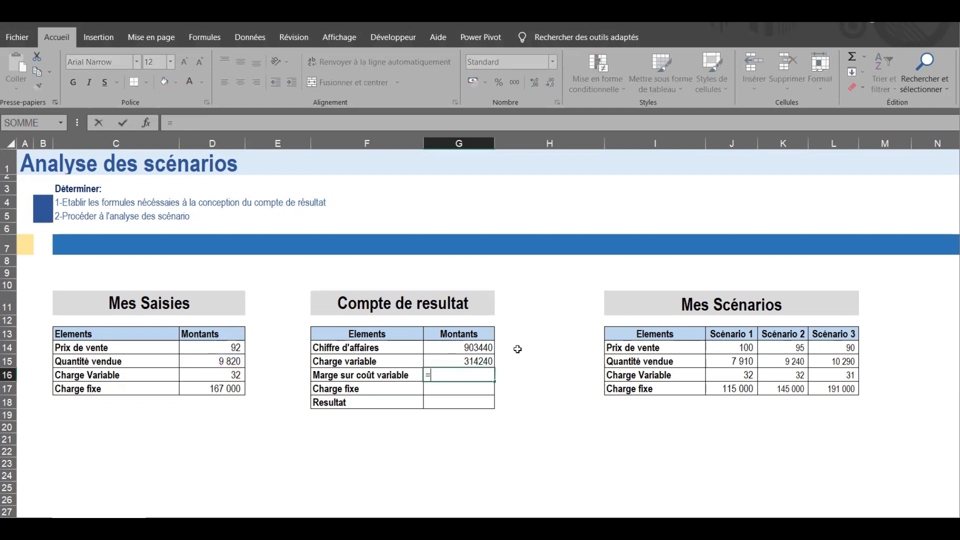
left_click(480, 345)
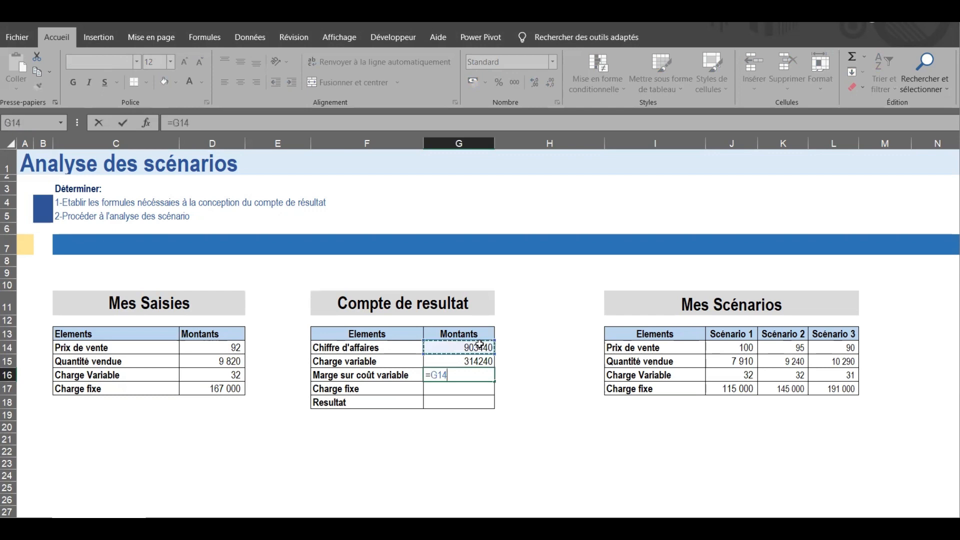
type("-")
left_click(484, 359)
key("Return")
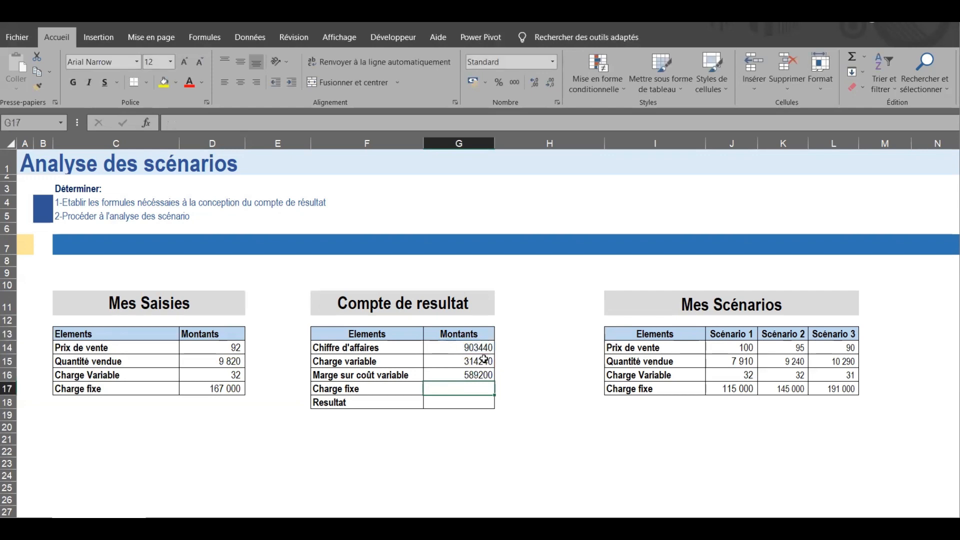
- Fill the Charge fixe amount in G17 with the formula =CF
type("=")
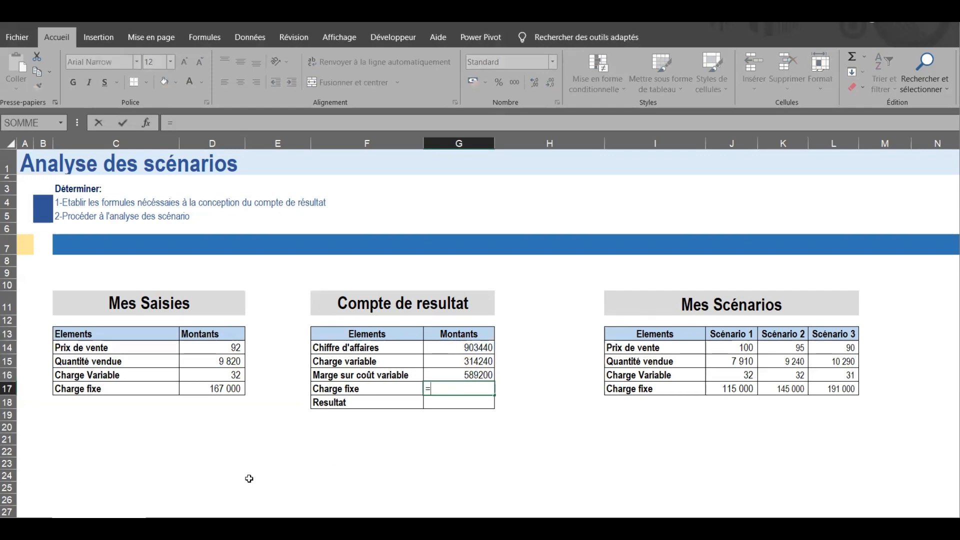
left_click(226, 387)
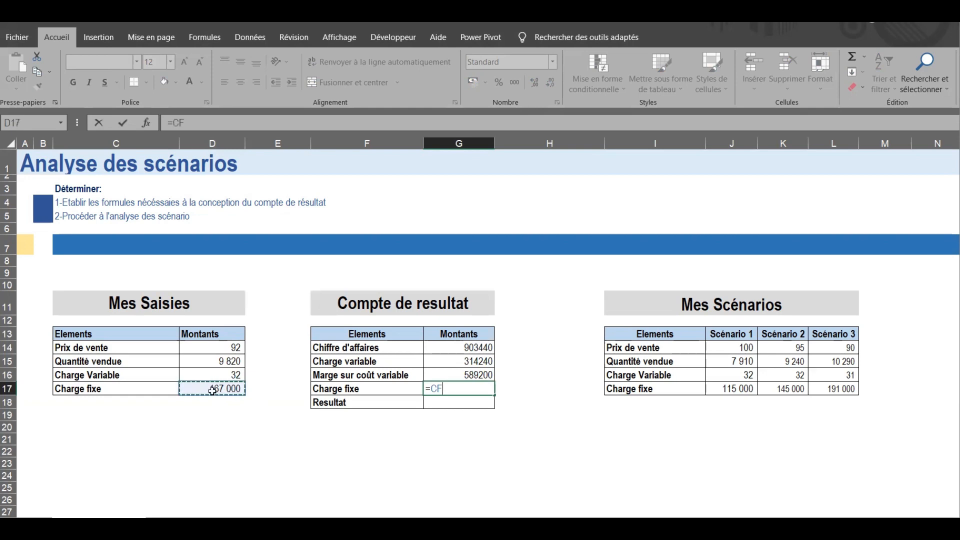
key("Return")
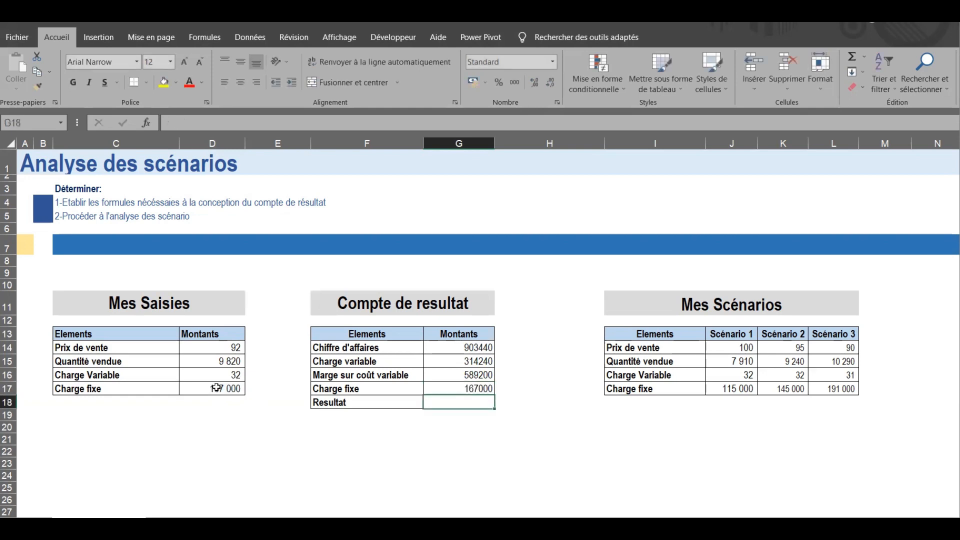
- Calculate the Resultat in G18 by subtracting the fixed charge in G17 from the margin in G16
type("=")
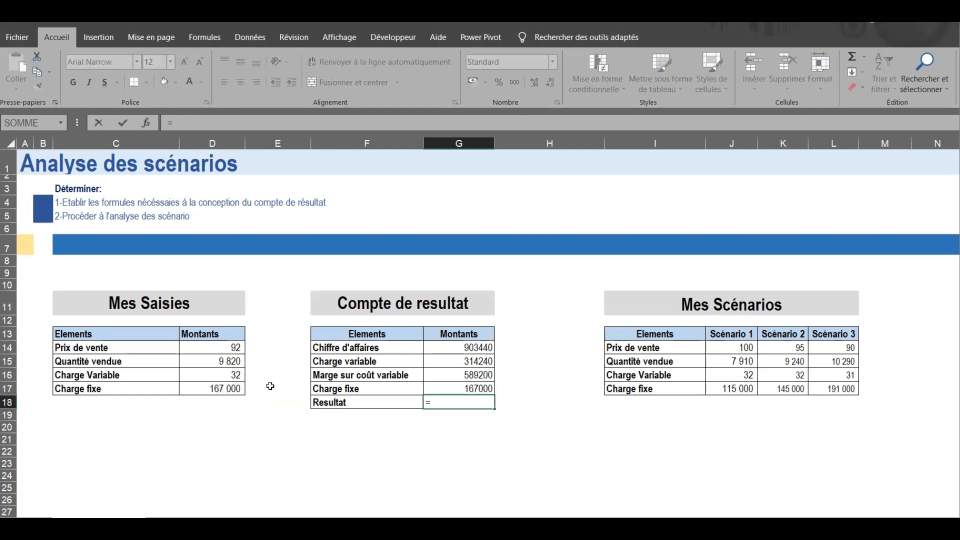
left_click(481, 374)
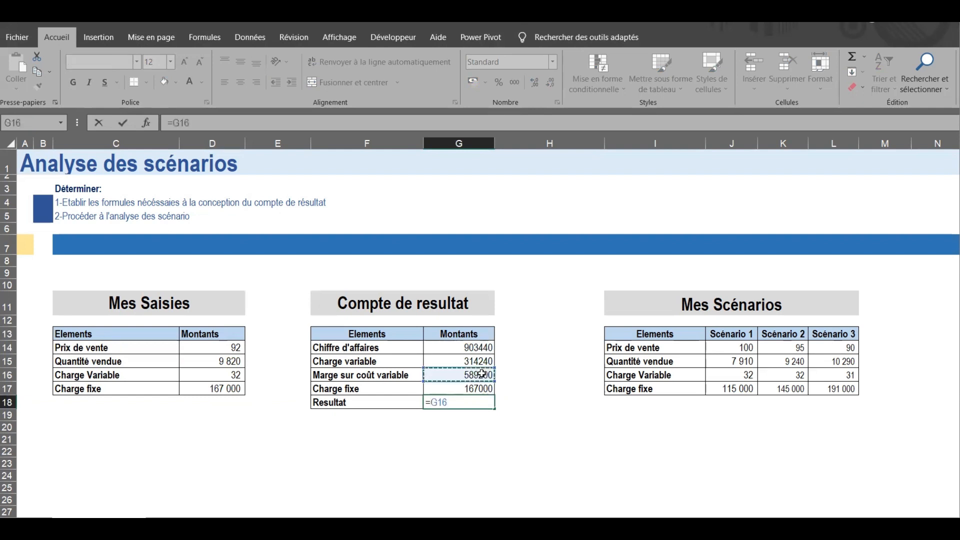
type("-")
left_click(475, 389)
key("Return")
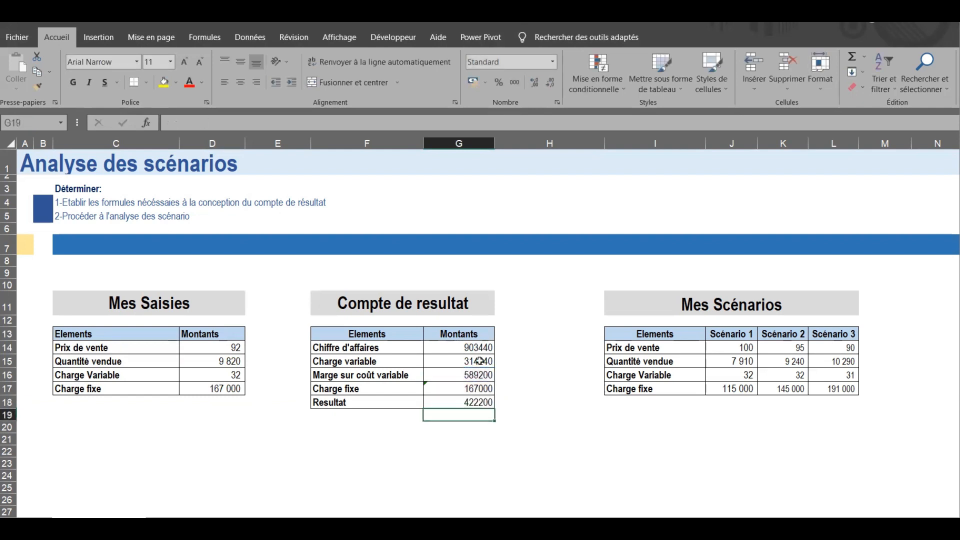
- Format the Compte de resultat amounts G14:G18 with a thousands separator and no decimals
left_click_drag(478, 347, 473, 402)
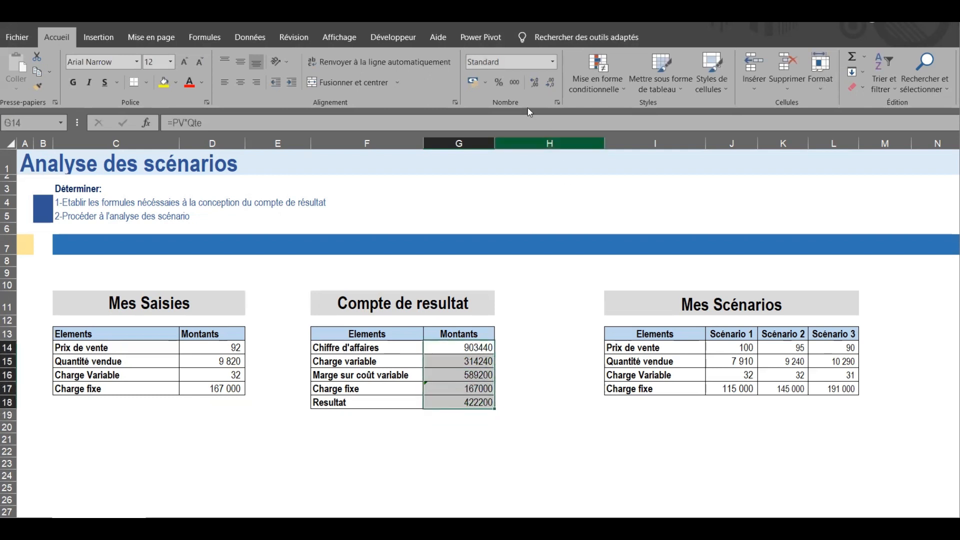
left_click(515, 83)
left_click(550, 83)
left_click(551, 82)
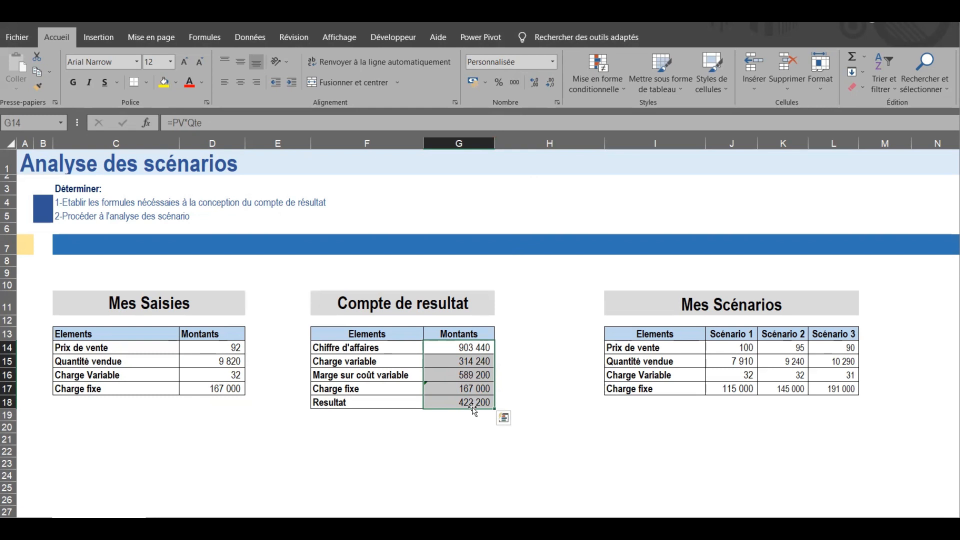
left_click(521, 320)
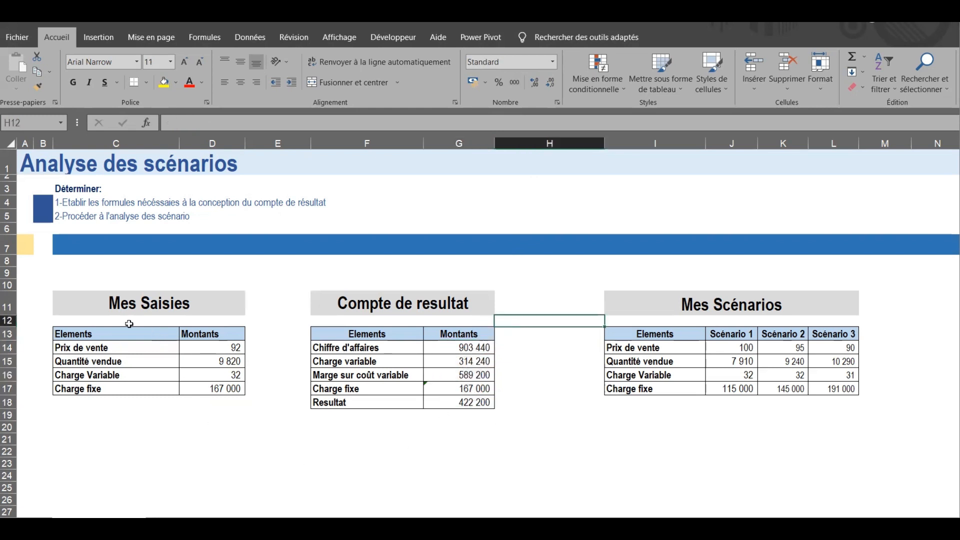
- Review the Mes Saisies, Compte de resultat and Mes Scénarios tables and compare the elements they list
left_click_drag(80, 303, 200, 386)
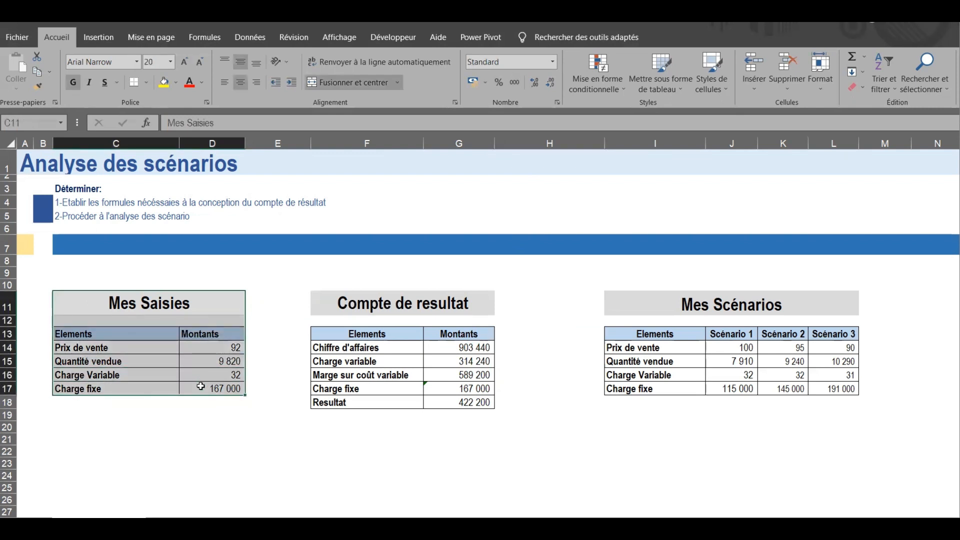
left_click(346, 301)
left_click_drag(408, 331, 433, 400)
left_click_drag(343, 305, 409, 403)
left_click(214, 302)
left_click_drag(214, 334, 215, 395)
left_click_drag(686, 303, 797, 390)
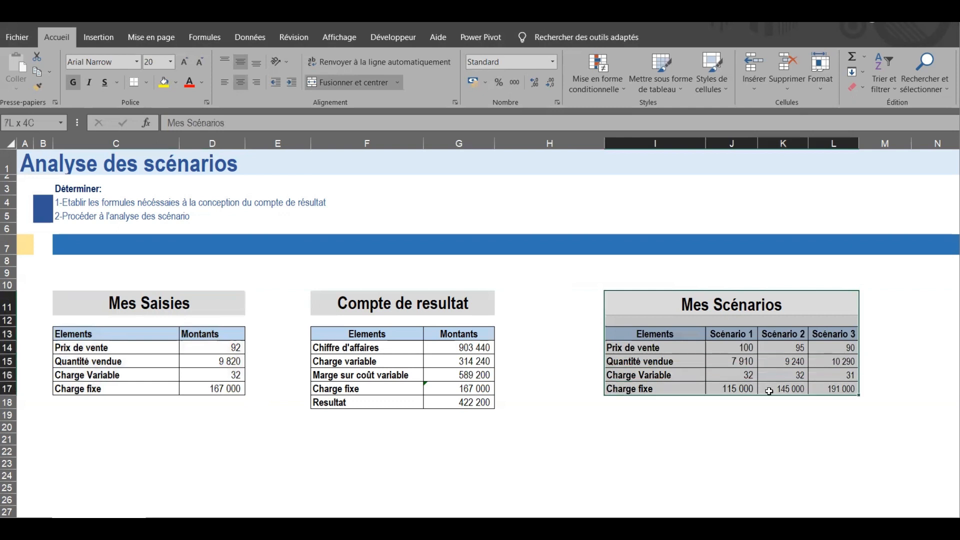
left_click_drag(725, 333, 770, 391)
left_click_drag(660, 334, 651, 388)
left_click_drag(118, 341, 122, 390)
- Examine the Scénario 1 values in J14:J17 against the income statement they would feed
left_click(744, 349)
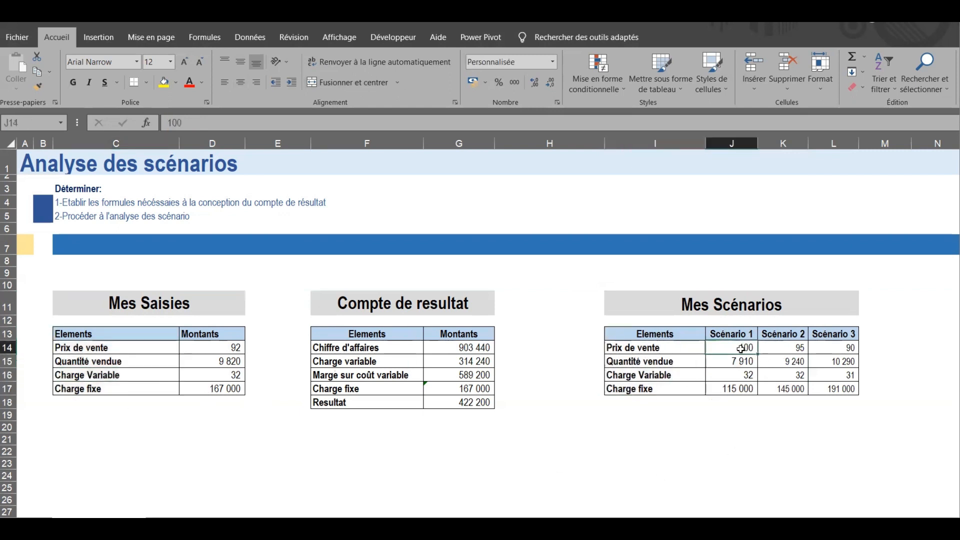
left_click_drag(389, 350, 464, 398)
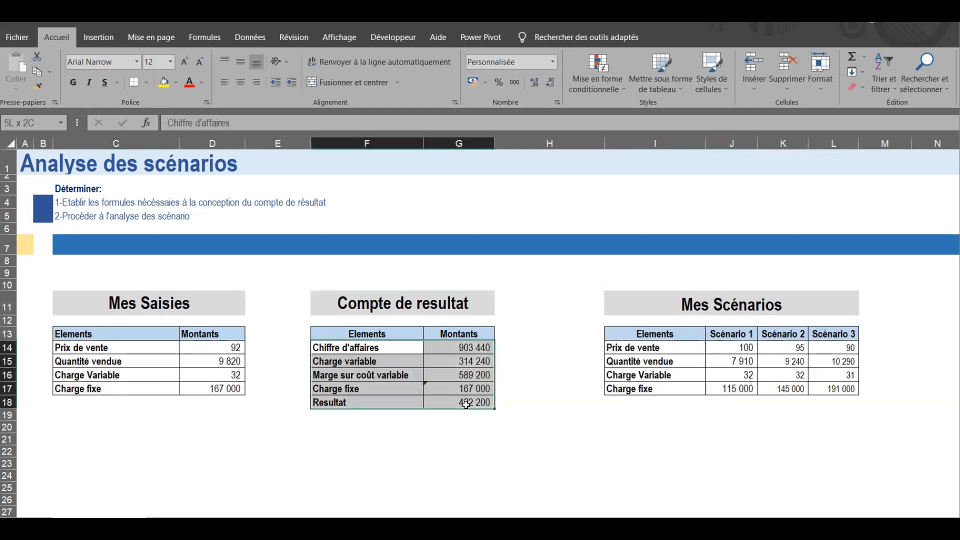
left_click(738, 350)
left_click_drag(761, 364, 744, 391)
left_click(741, 348)
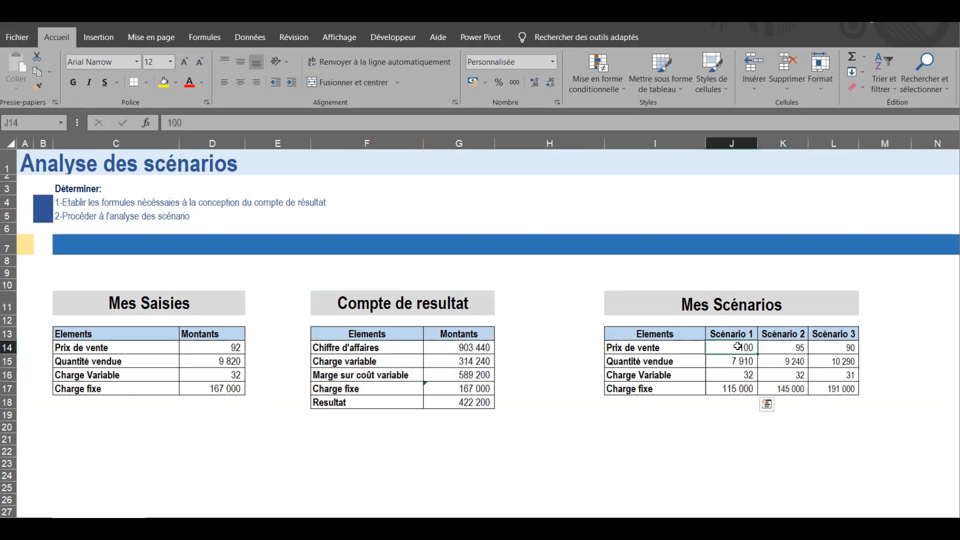
left_click(736, 361)
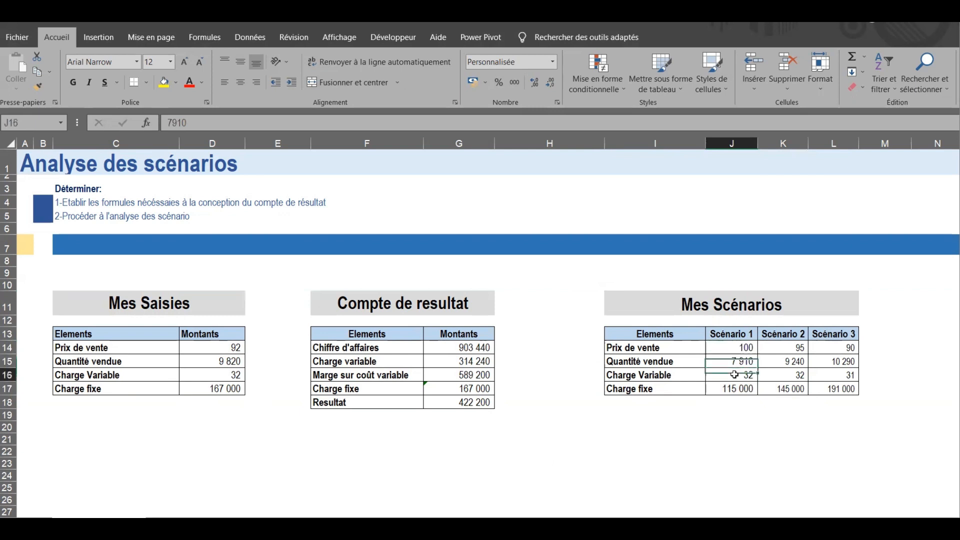
left_click(731, 390)
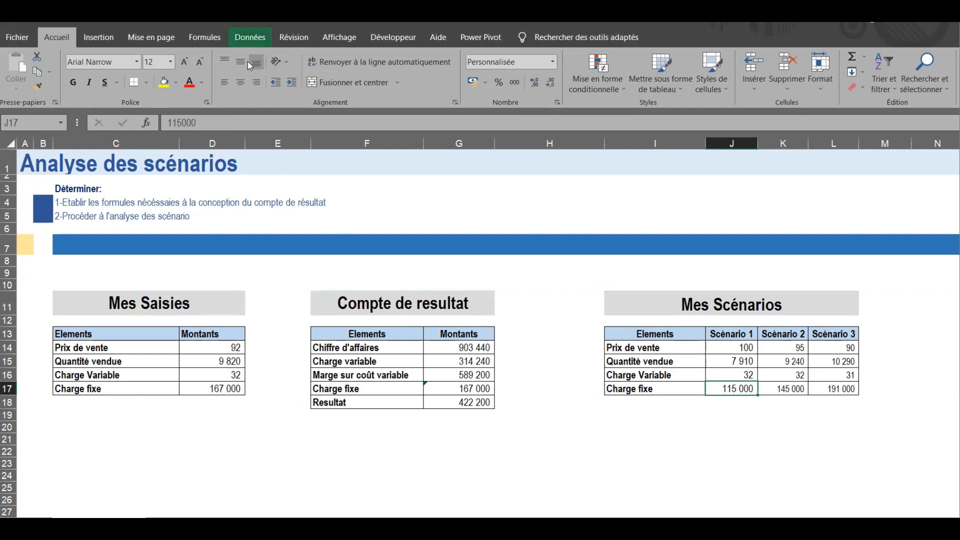
- Add a scenario named Scénario 1 in the scenario manager, with D14:D17 as its changing cells
left_click(250, 38)
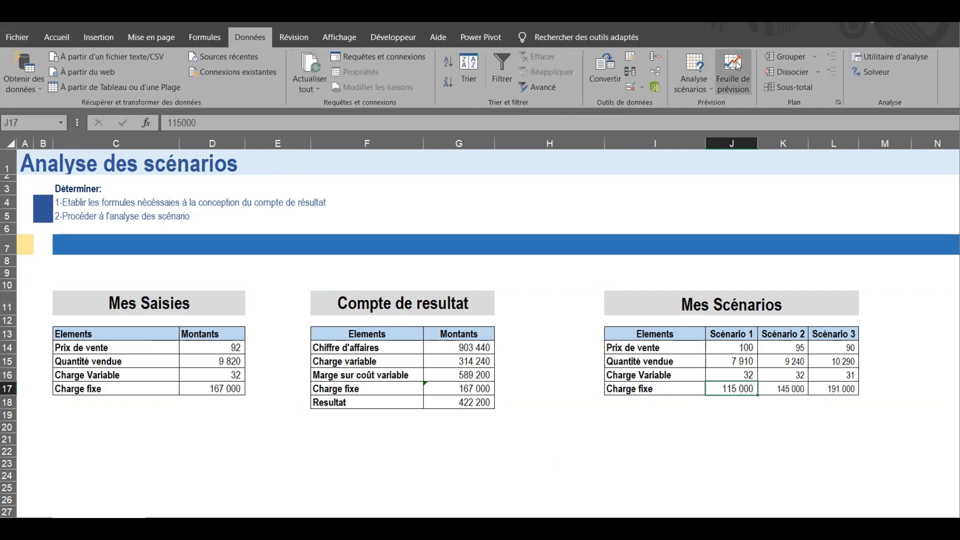
left_click(708, 89)
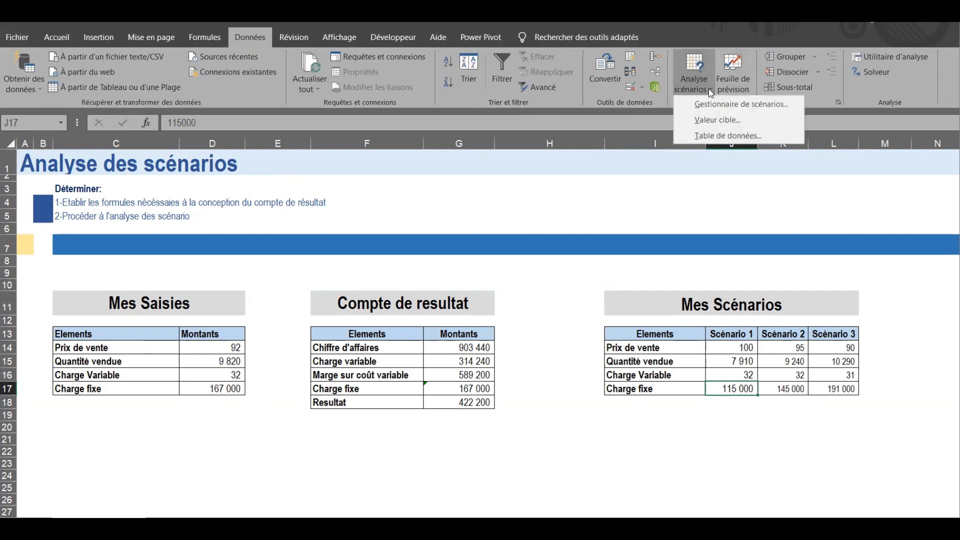
left_click(749, 106)
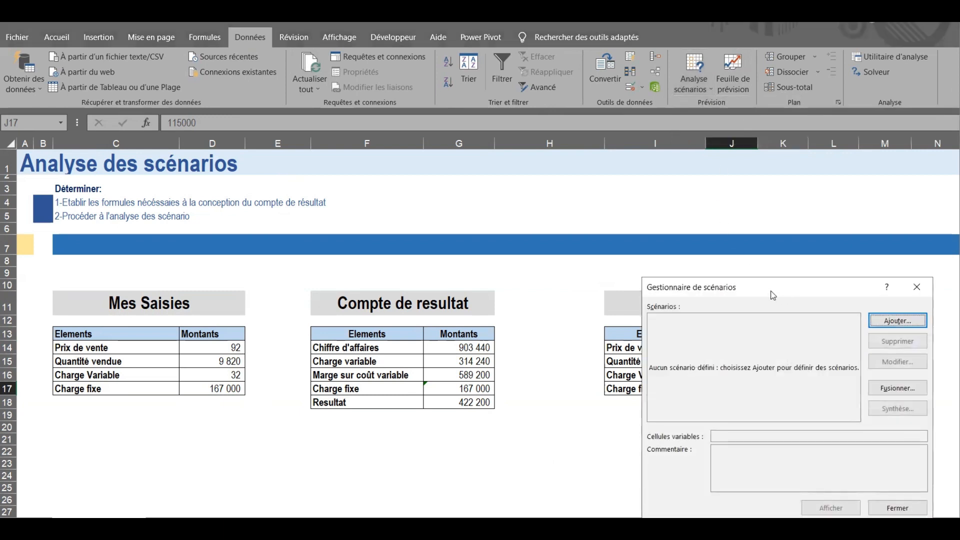
left_click_drag(772, 295, 494, 144)
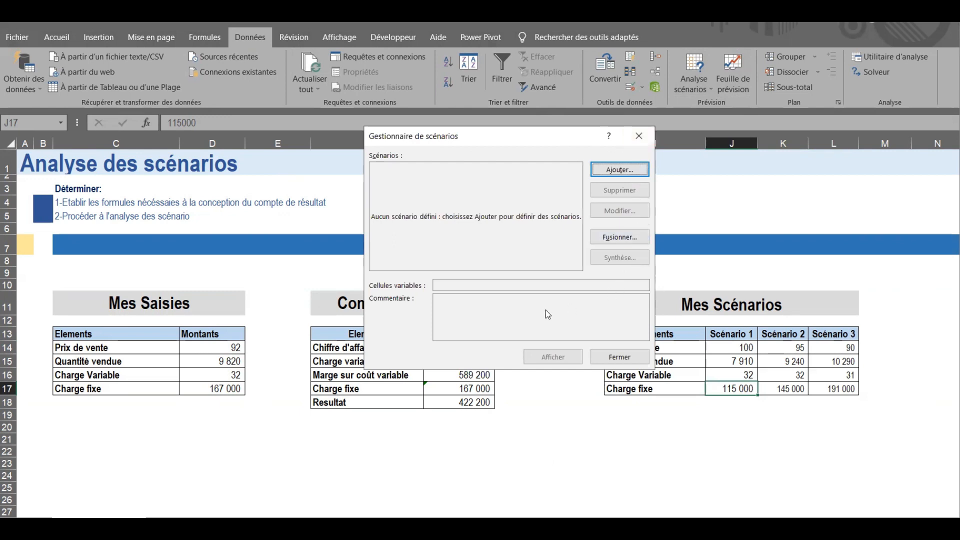
left_click(620, 169)
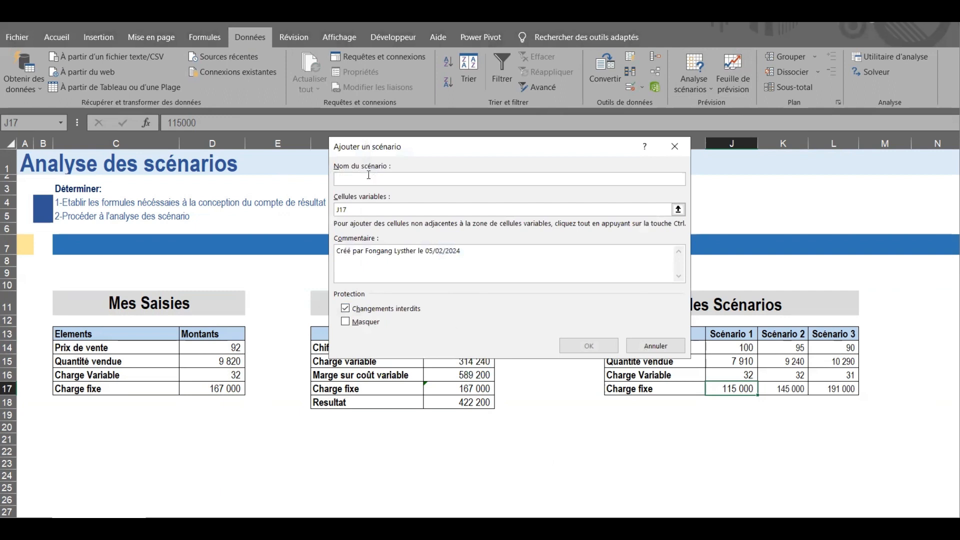
type("Sc")
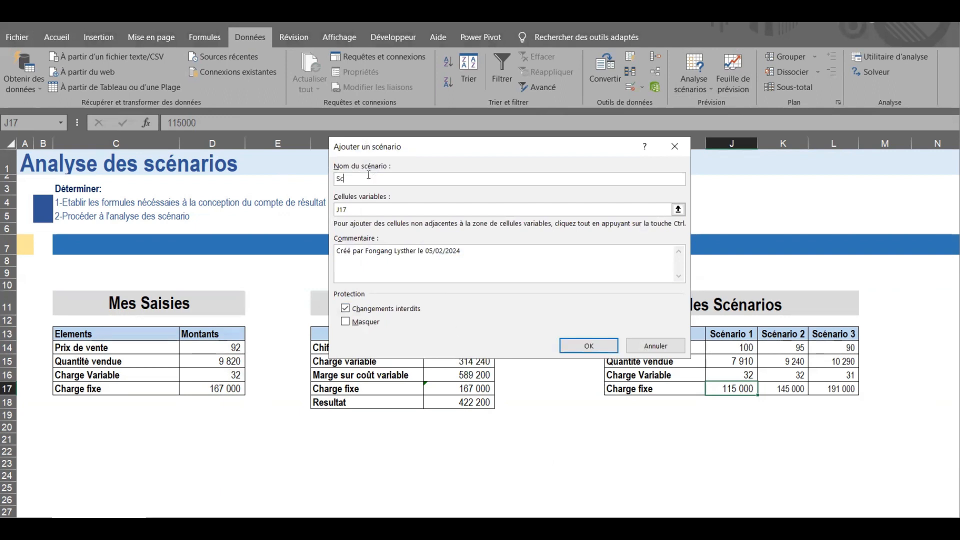
type("énario 1")
double_click(344, 207)
key("BackSpace")
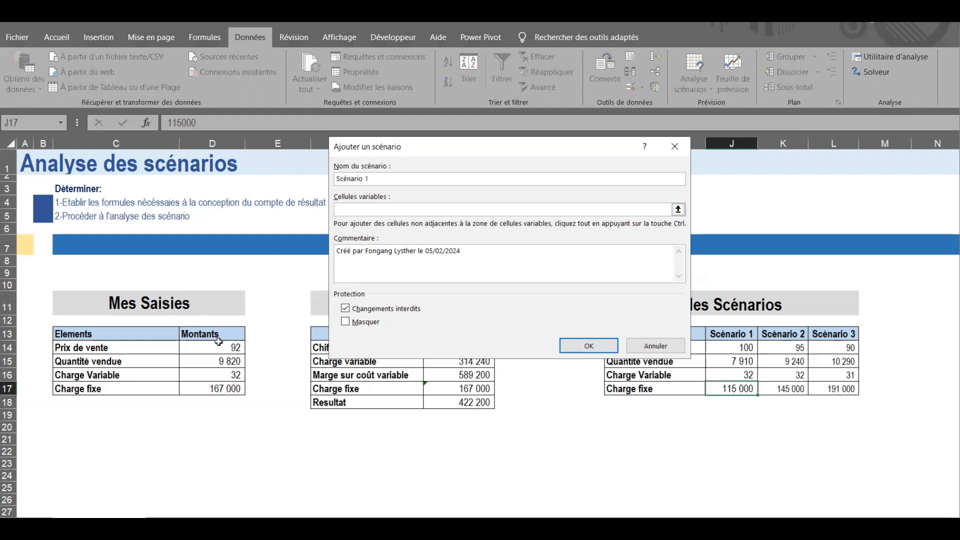
left_click_drag(218, 341, 215, 388)
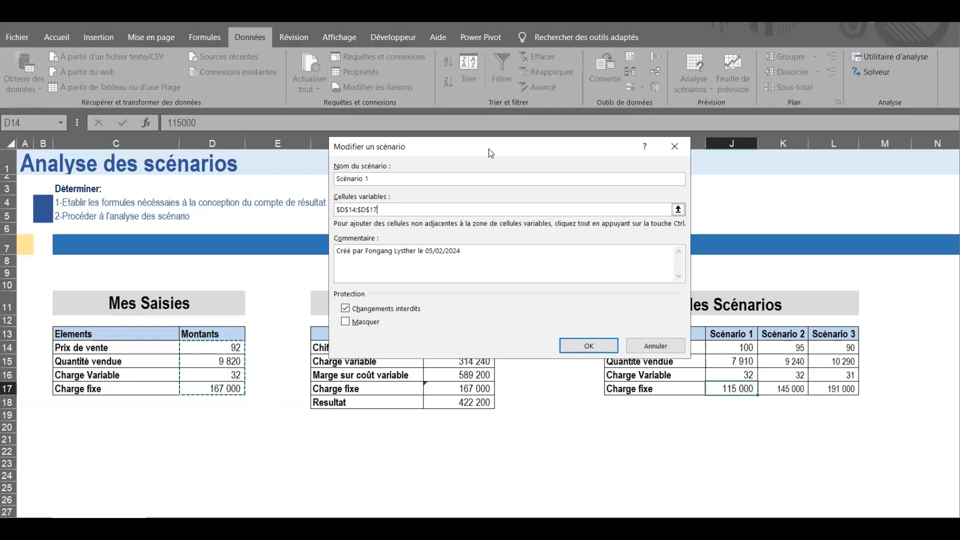
left_click_drag(488, 149, 571, 157)
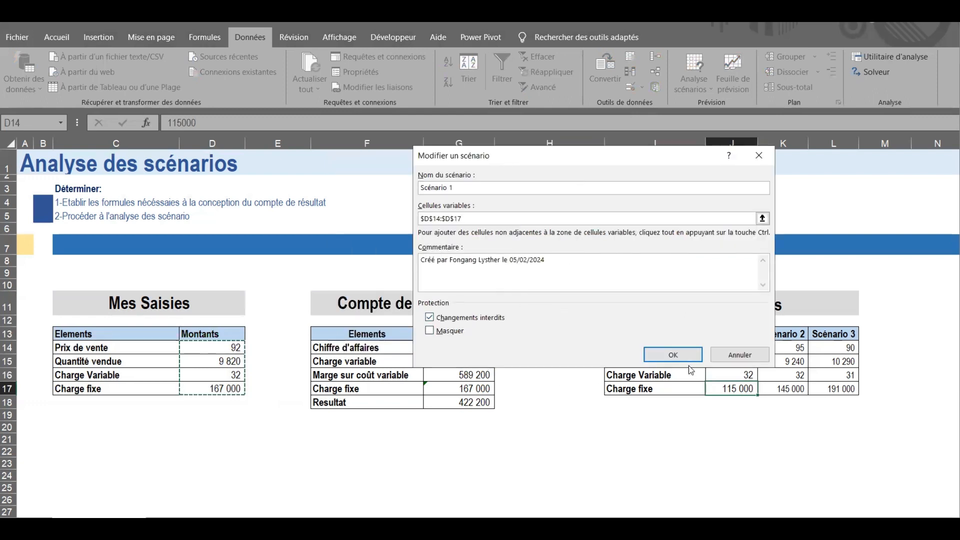
left_click(672, 356)
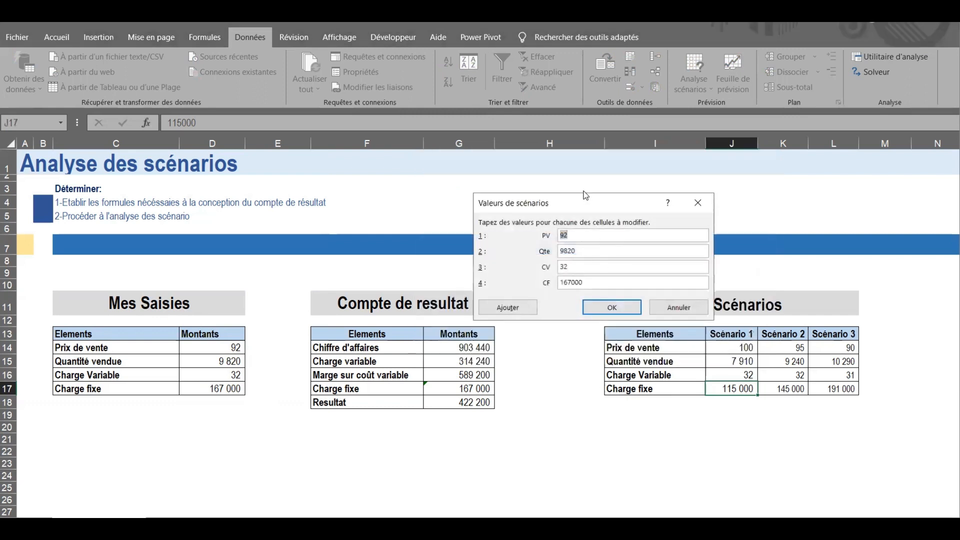
- Set the Scénario 1 values to PV 100, Qte 7910 and CF 115000, and save the scenario
left_click_drag(601, 208, 669, 218)
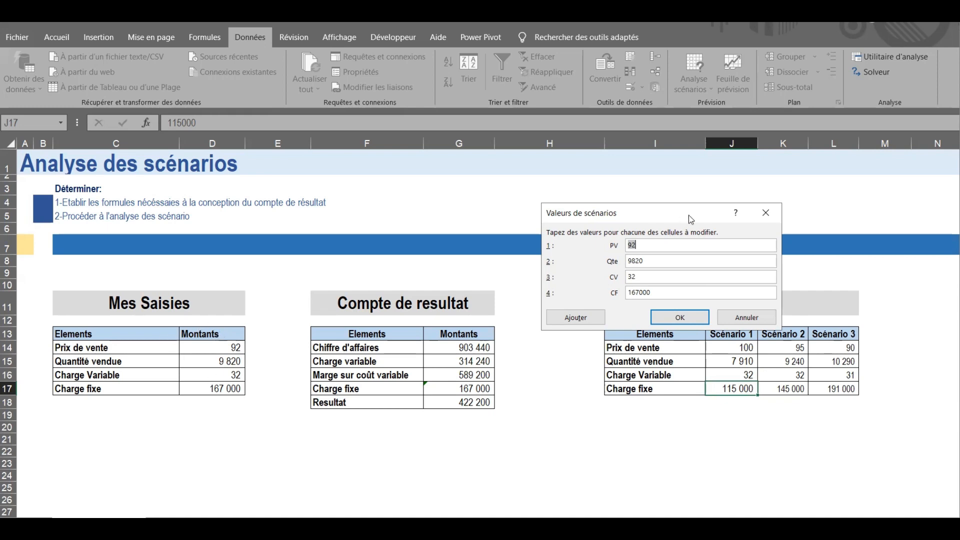
left_click_drag(688, 214, 757, 159)
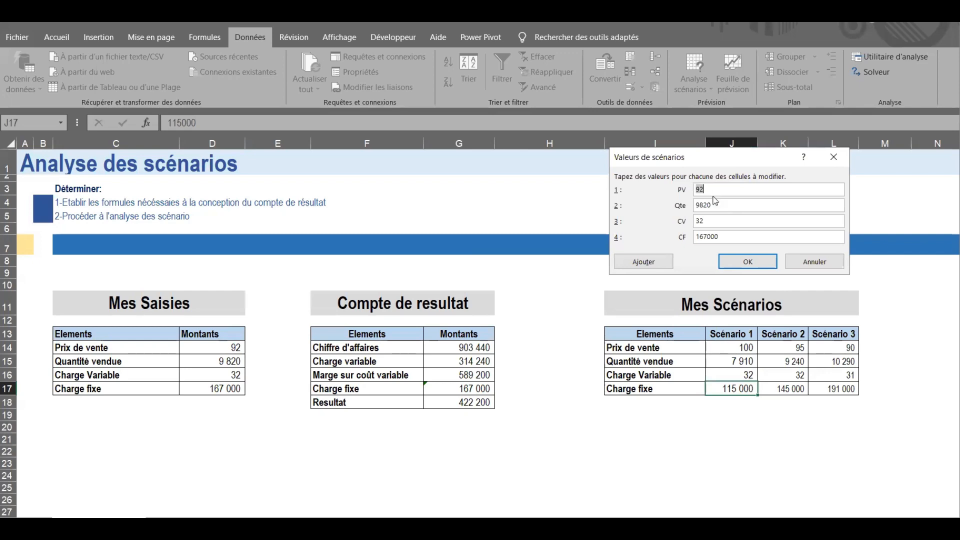
type("100")
key("Tab")
type("7")
key("Tab")
key("Tab")
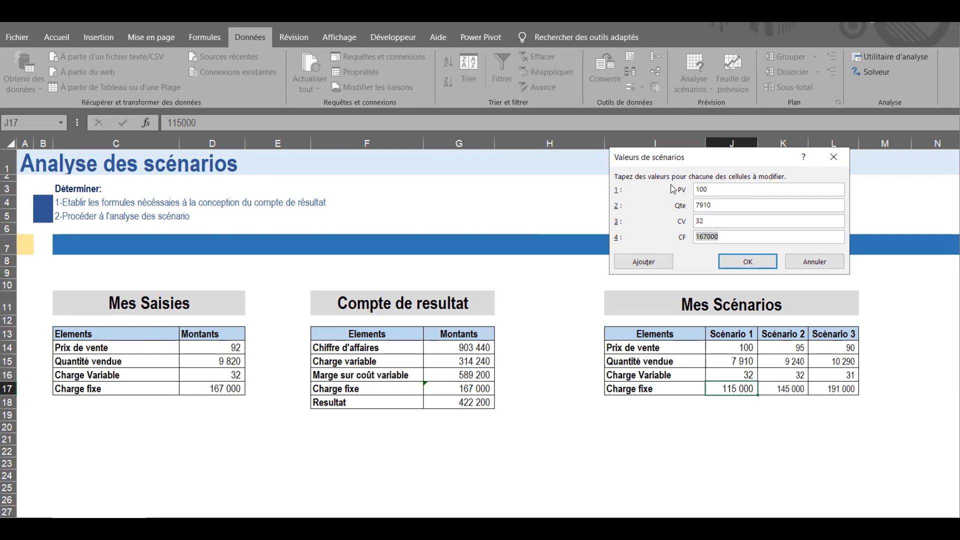
type("15")
left_click(752, 259)
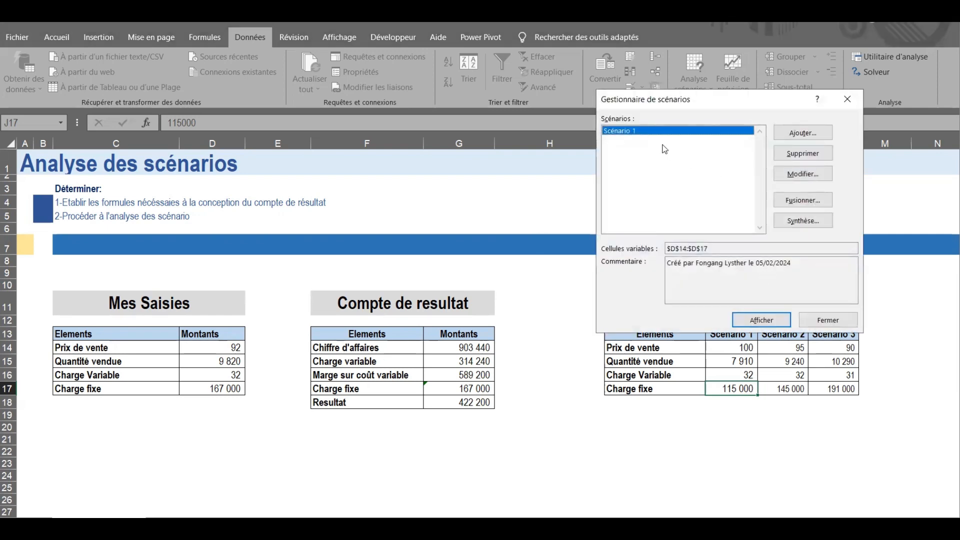
- Add a second scenario named Scénario 2 with D14:D17 as its changing cells
left_click(799, 135)
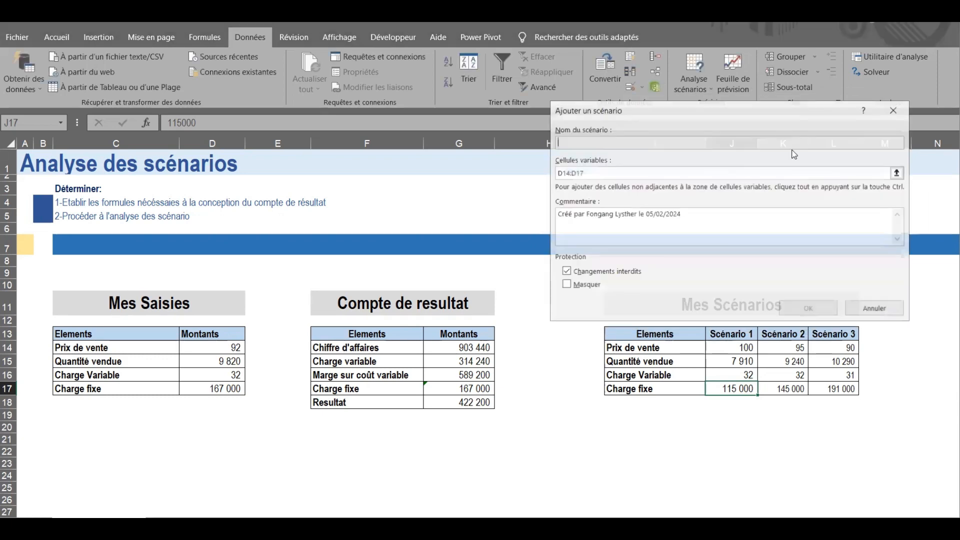
type("Sc")
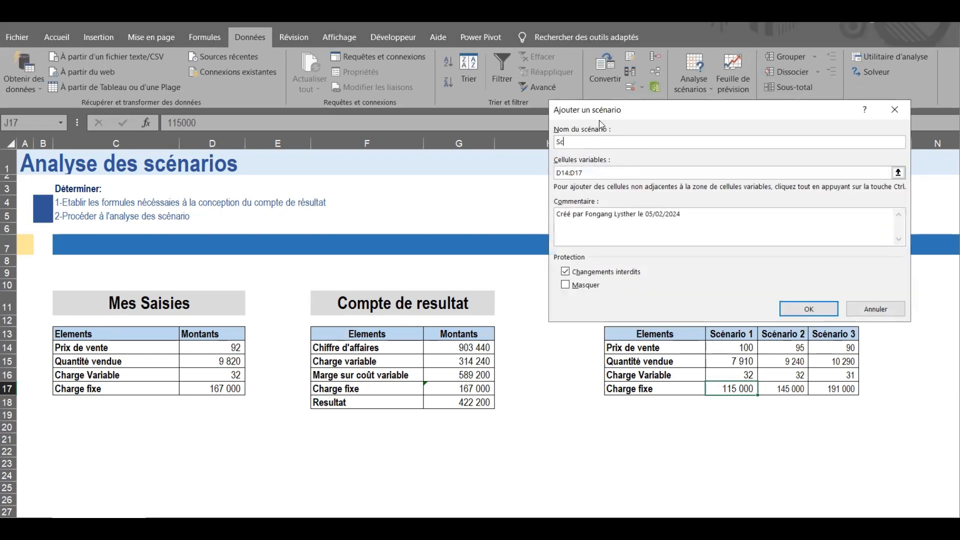
type("énario 2")
left_click_drag(231, 343, 225, 389)
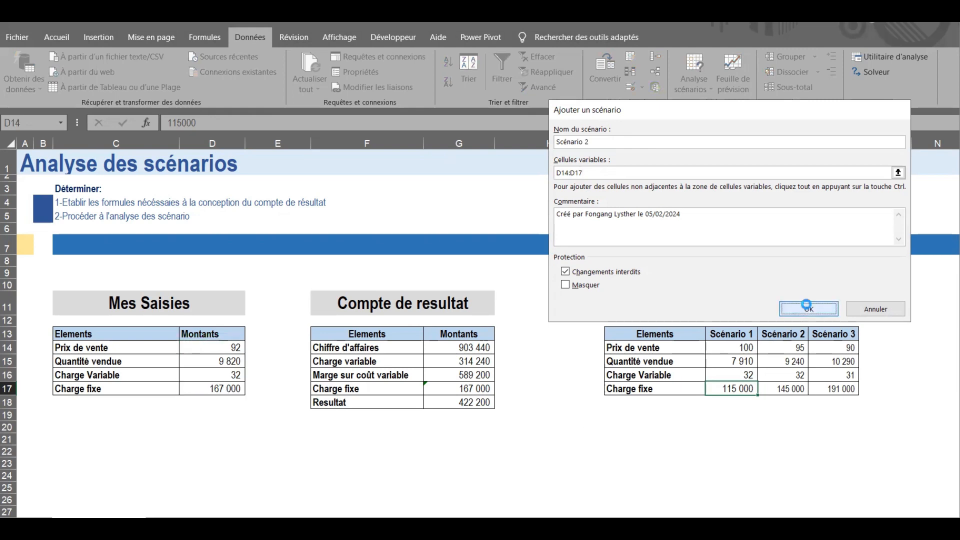
left_click(809, 308)
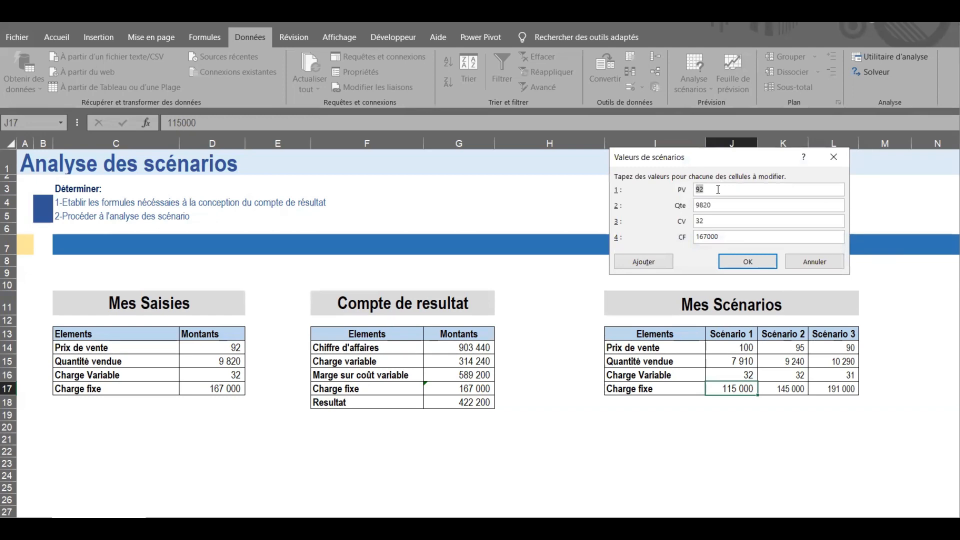
- Set the Scénario 2 values to PV 95, Qte 9240 and CF 145000, and save the scenario
type("95")
double_click(728, 209)
type("9")
key("Tab")
key("Tab")
type("1450")
left_click(770, 261)
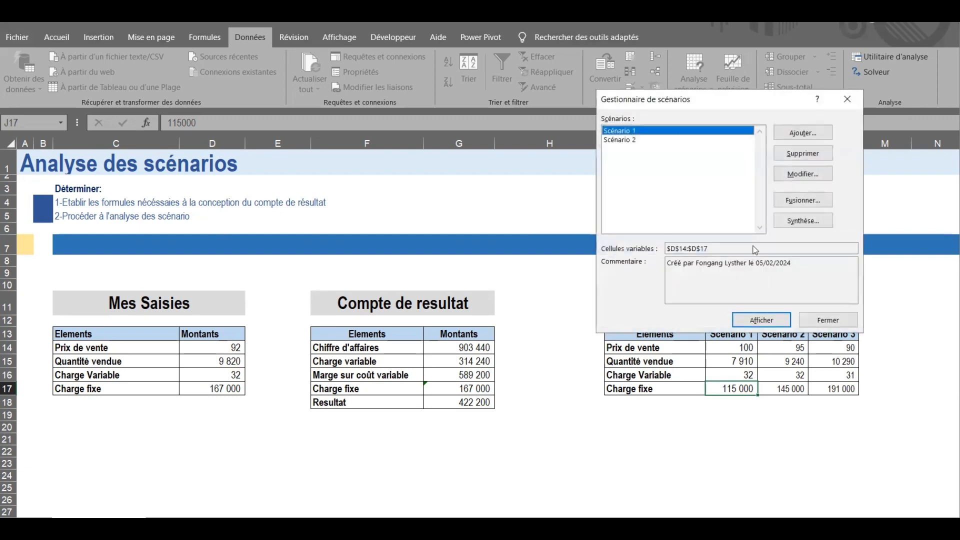
- Add a third scenario named Scénario 3 with D14:D17 as its changing cells
left_click(825, 133)
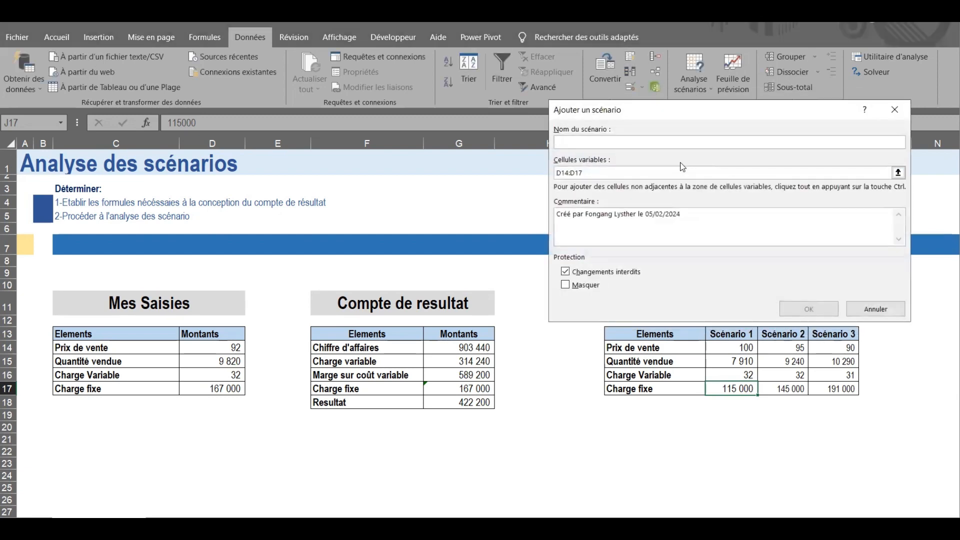
type("Scénario 3")
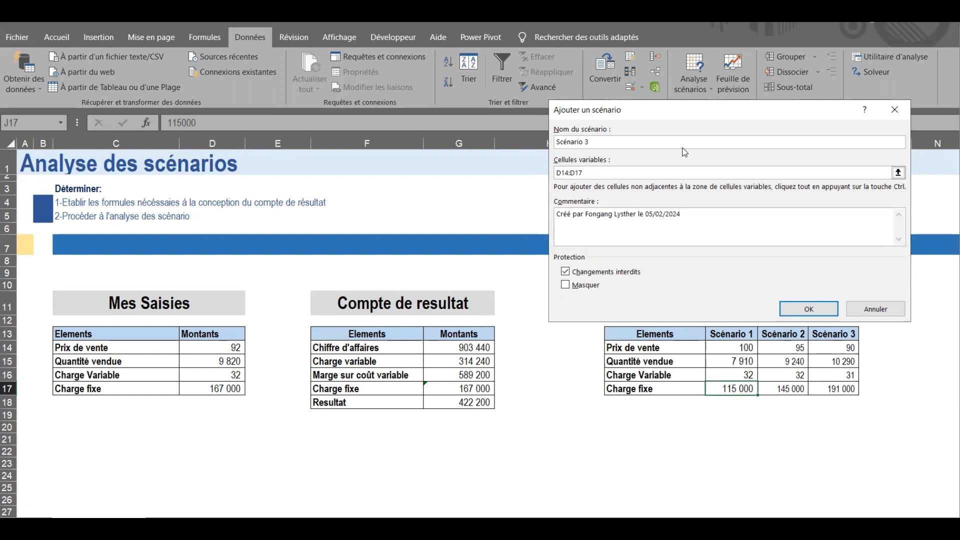
left_click(655, 173)
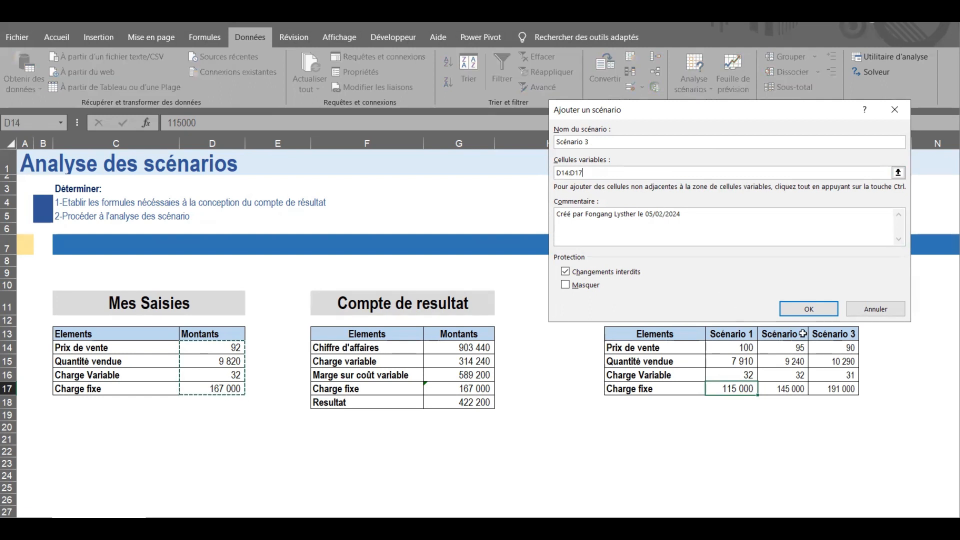
left_click(809, 309)
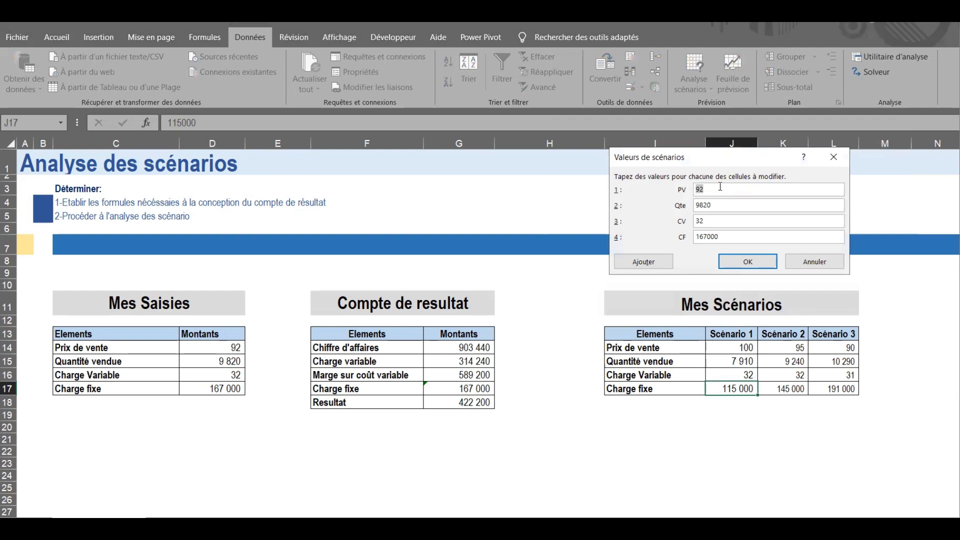
- Set the Scénario 3 values to PV 90, Qte 10290, CV 31 and CF 191000, and save the scenario without adding another
type("1")
key("Tab")
type("10")
key("Tab")
key("Tab")
type("1")
left_click(644, 260)
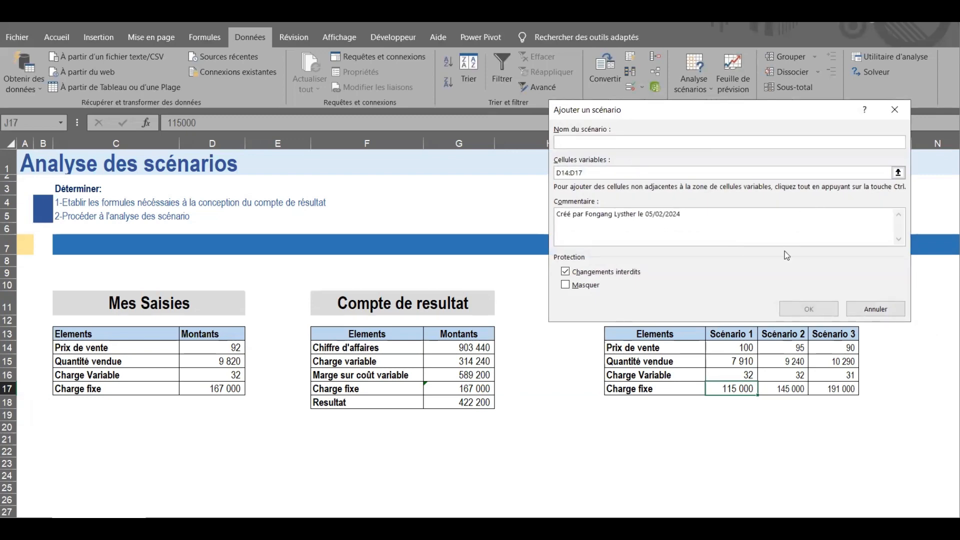
left_click(872, 312)
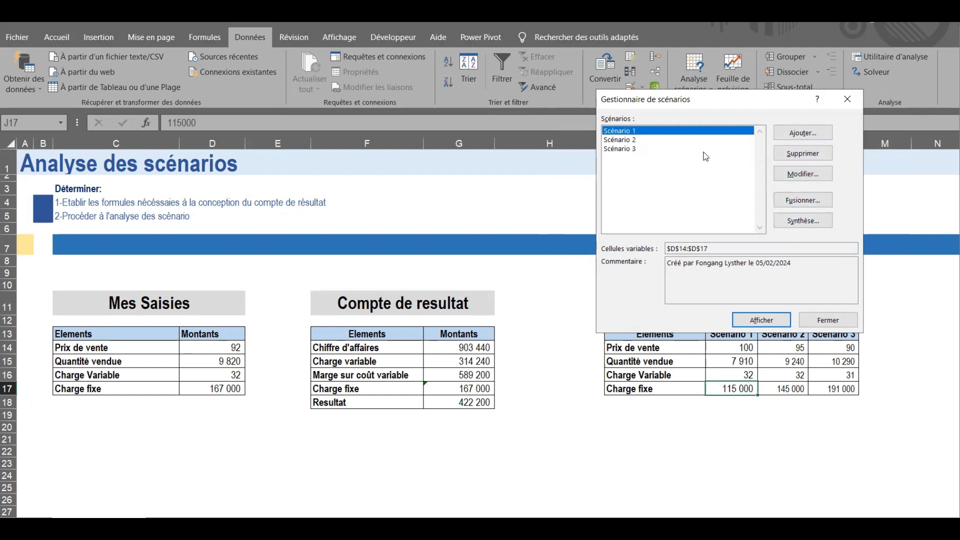
- Generate a scenario summary report with G14:G18 as result cells, and return to the sheet with the income statement
left_click(808, 224)
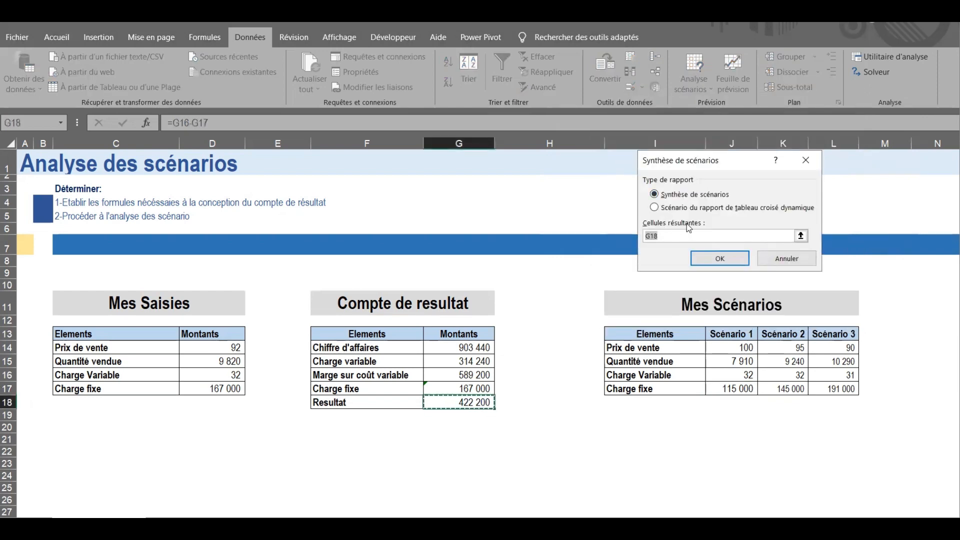
left_click_drag(665, 235, 626, 229)
key("BackSpace")
left_click_drag(464, 345, 457, 401)
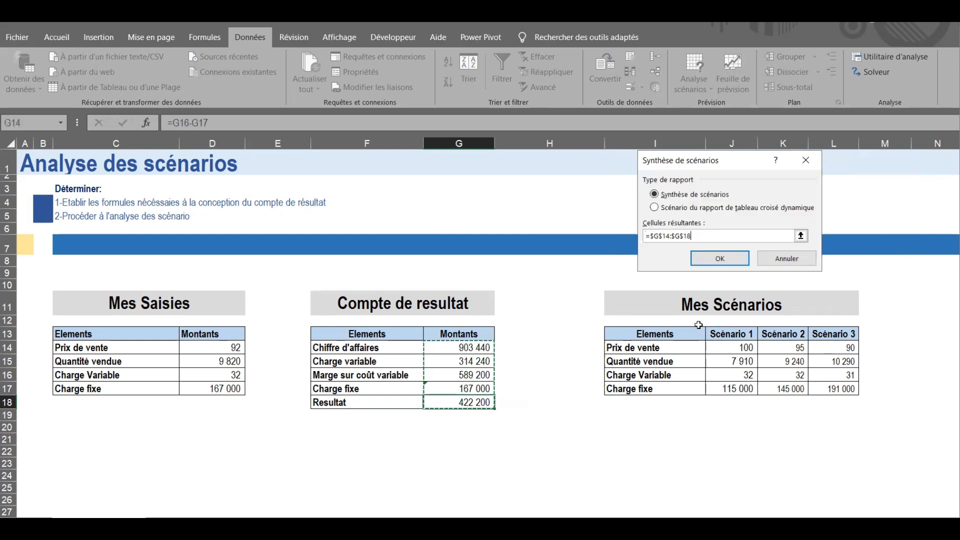
left_click(720, 258)
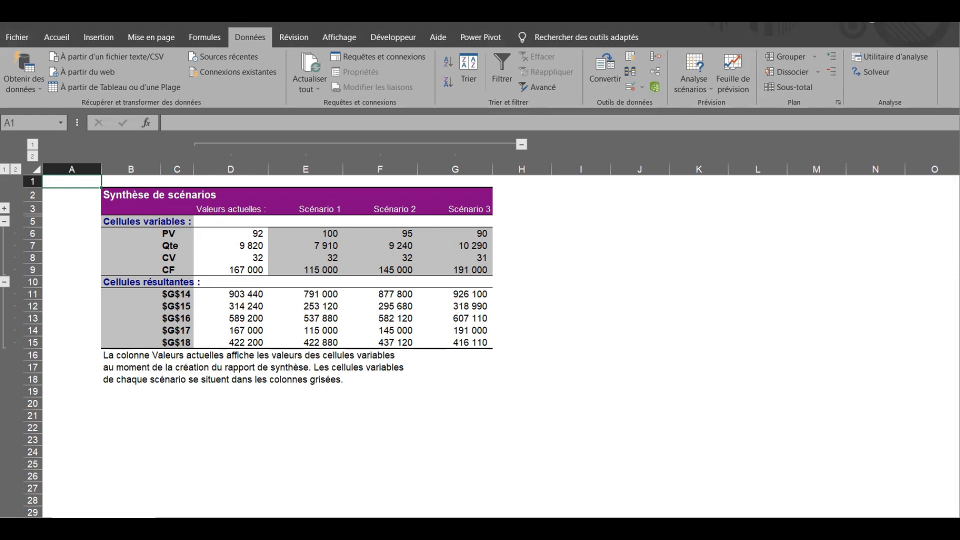
left_click(203, 524)
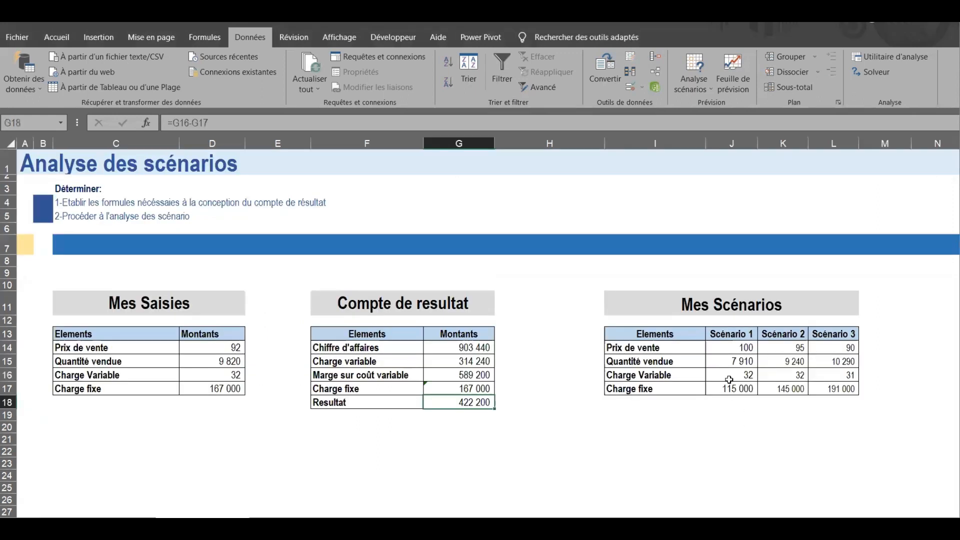
left_click(460, 348)
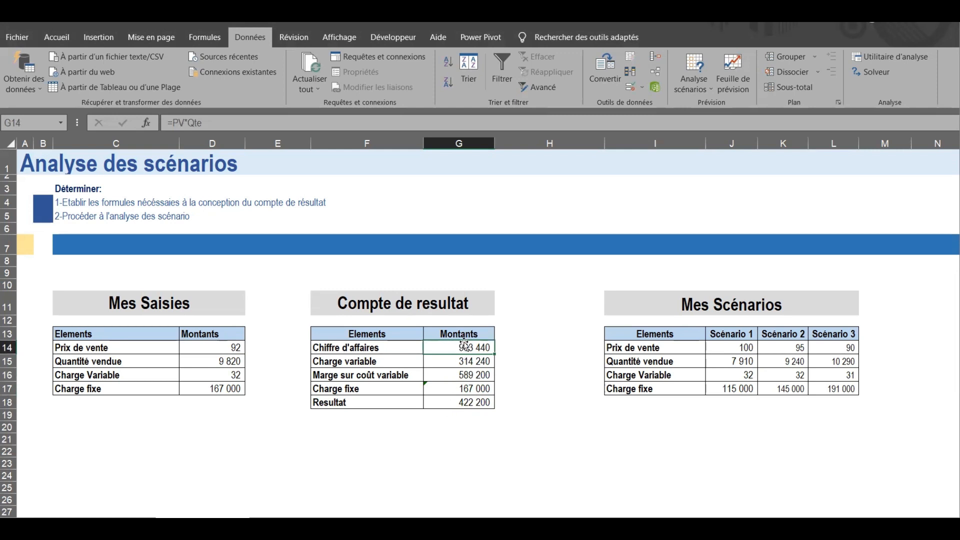
type("CHiffre")
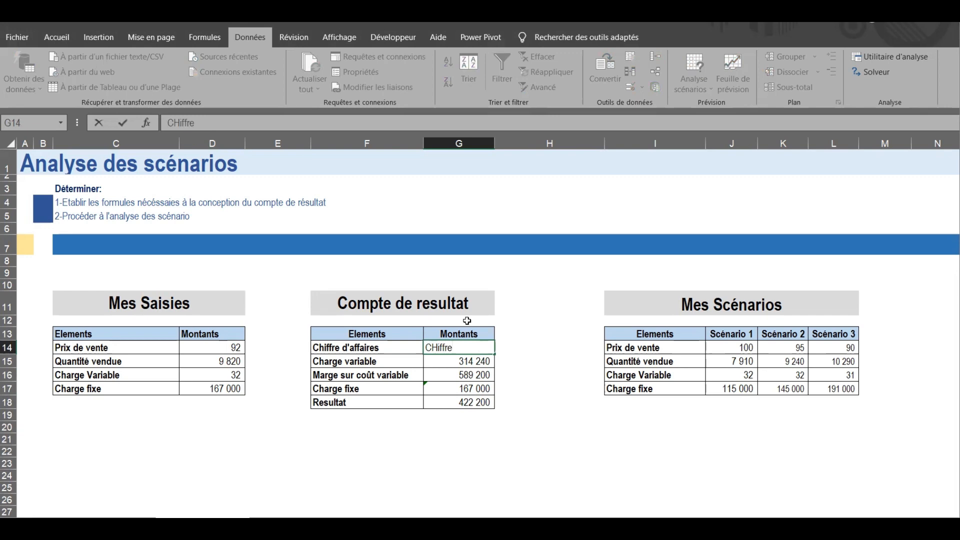
key("ctrl+z")
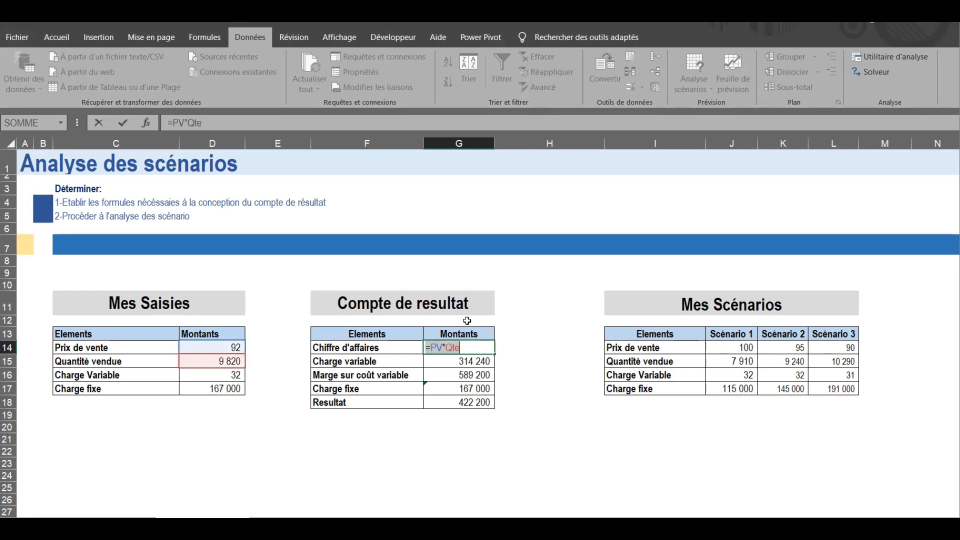
key("Return")
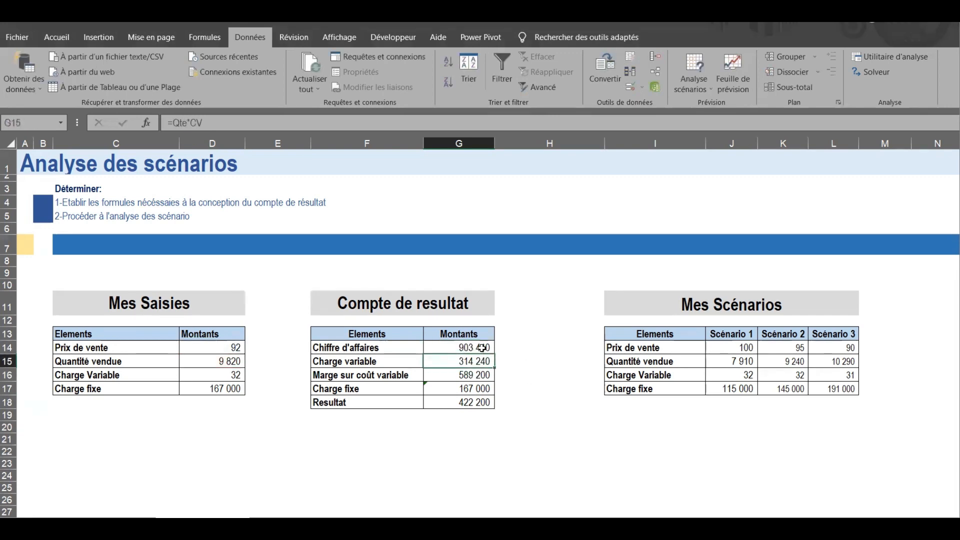
- Name the Chiffre d'affaires amount cell G14 as CA
left_click(471, 347)
left_click(44, 121)
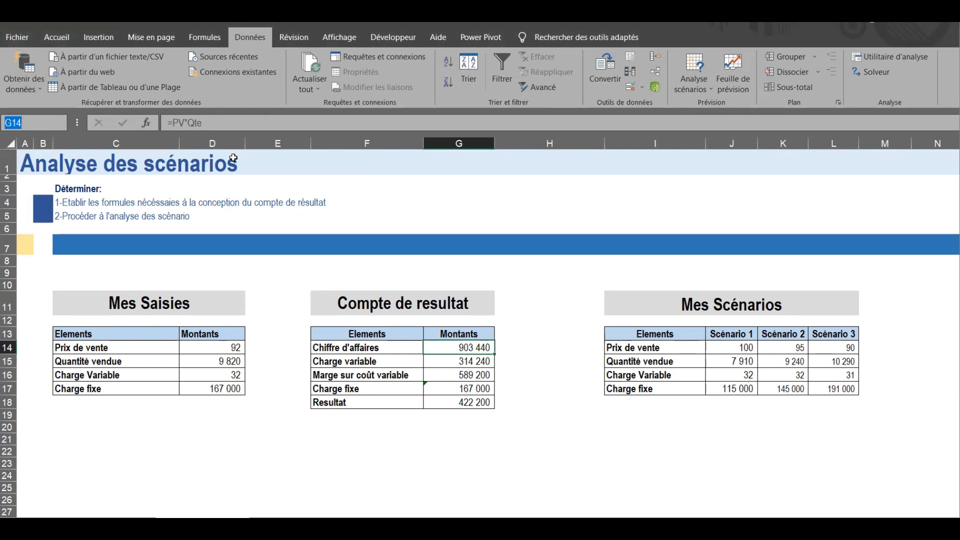
type("Chiffre")
key("BackSpace")
key("BackSpace")
key("BackSpace")
key("BackSpace")
key("BackSpace")
- Name the Charge variable amount cell G15 as ChargeV
left_click(453, 360)
left_click(25, 123)
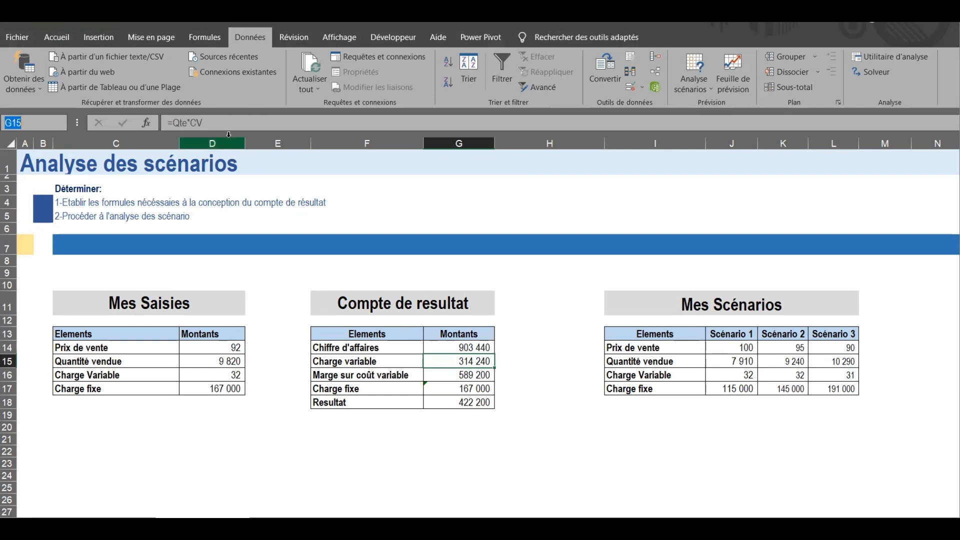
type("ChargeV")
key("Return")
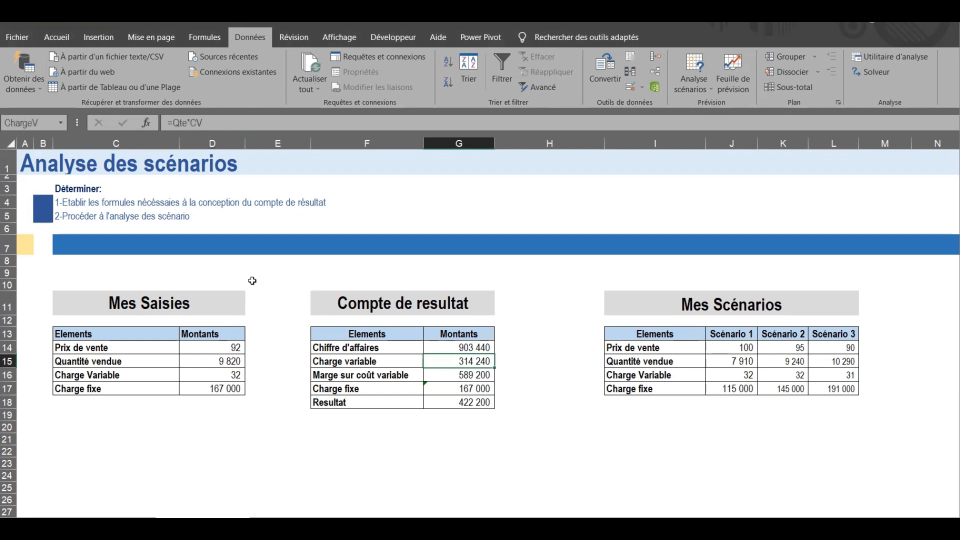
- Name the Marge sur coût variable amount cell G16 as Marge
left_click(452, 375)
left_click(45, 120)
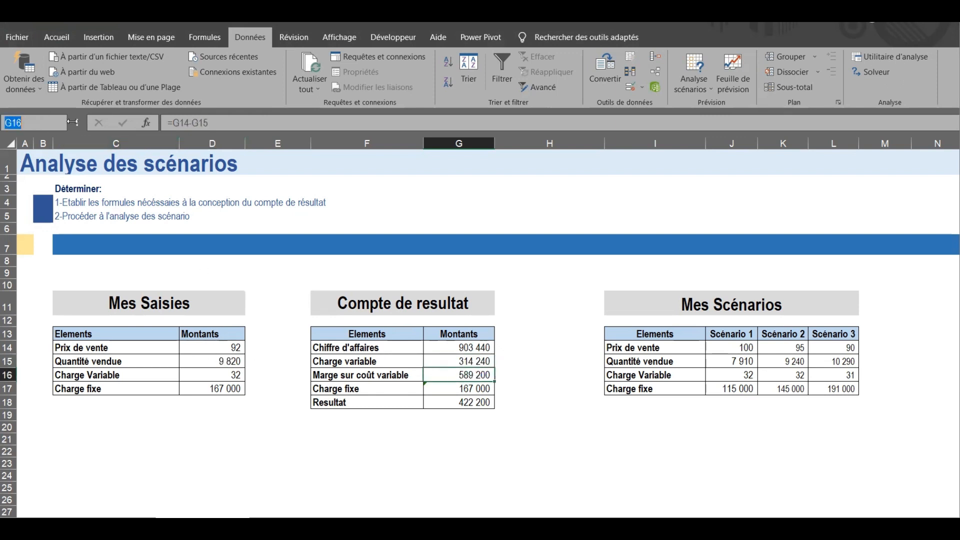
type("mARGE")
key("BackSpace")
key("BackSpace")
key("BackSpace")
key("BackSpace")
- Name the Charge fixe amount cell G17 of the income statement as ChargeF
left_click(474, 388)
left_click(35, 116)
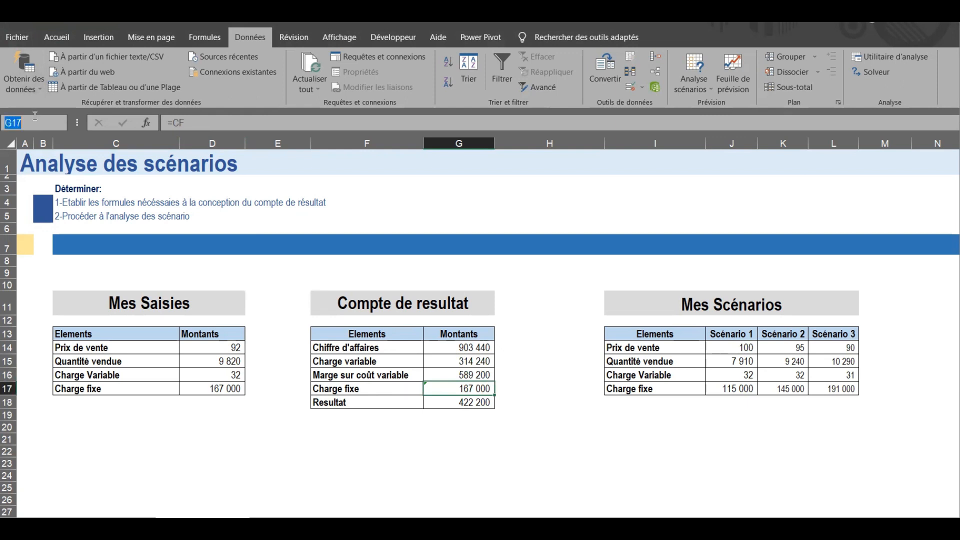
type("ChargeF")
key("Return")
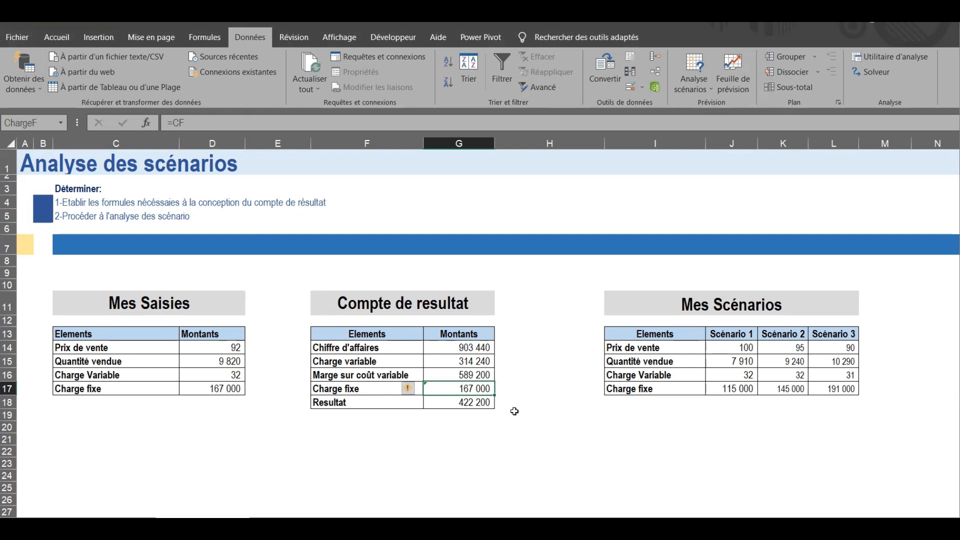
- Name the income statement's result cell G18 as Resultat, and check the names assigned to G14:G18
left_click(470, 403)
left_click(27, 124)
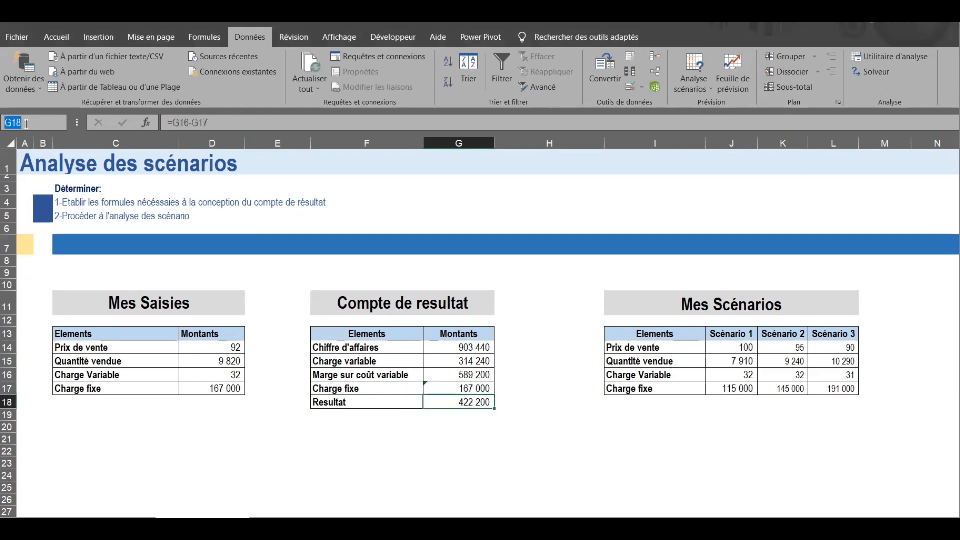
type("Resultat")
key("Return")
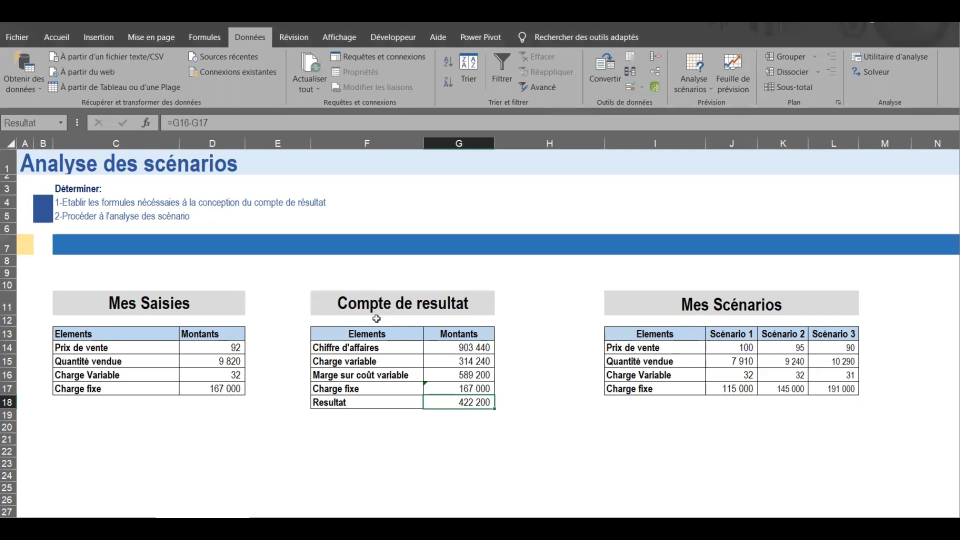
left_click(485, 346)
left_click(471, 365)
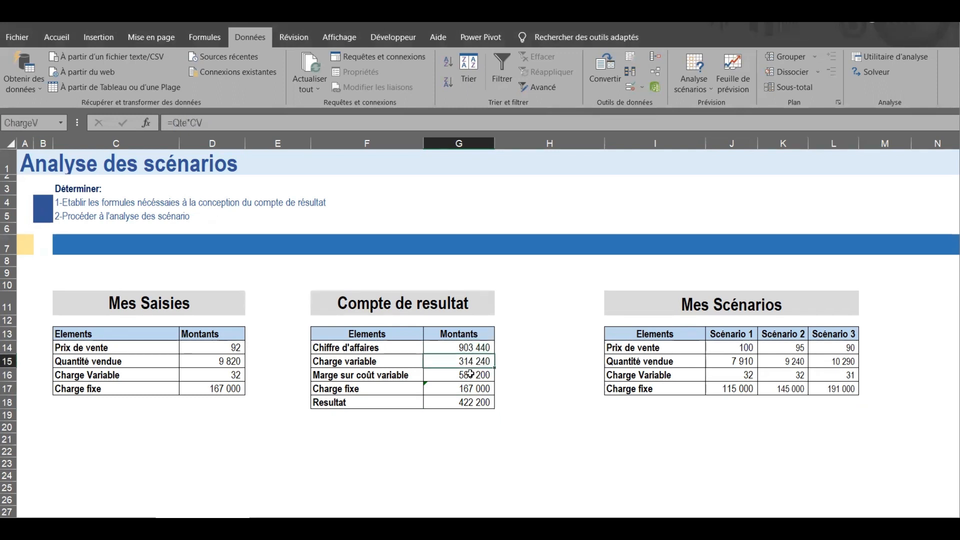
left_click(470, 375)
left_click(471, 387)
left_click(474, 400)
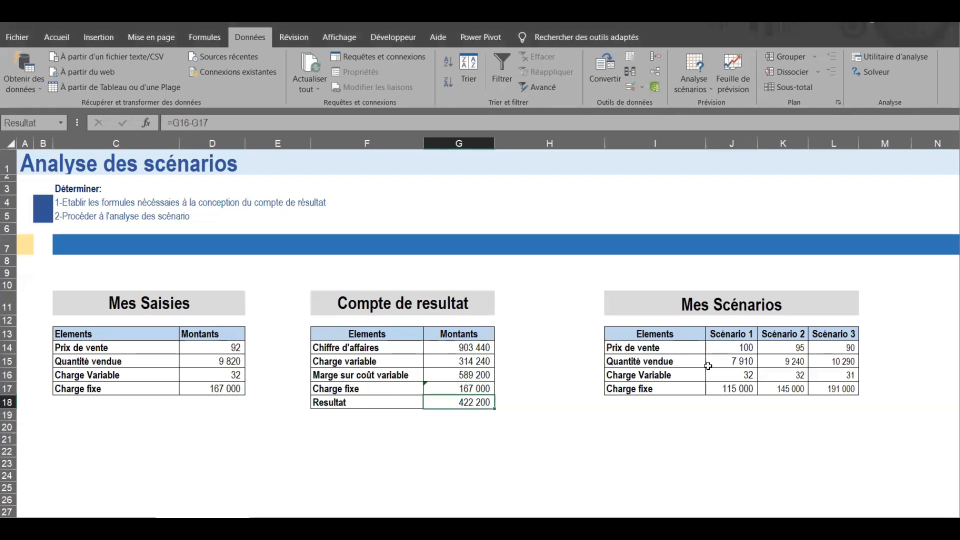
- Generate a new scenario summary report from the scenario manager, using the named cells G14:G18 as result cells
left_click(695, 89)
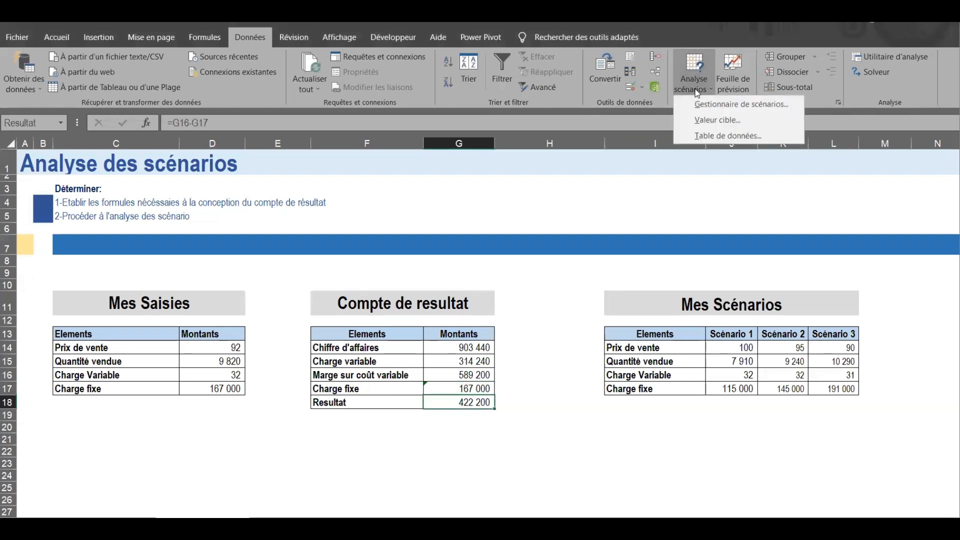
left_click(697, 103)
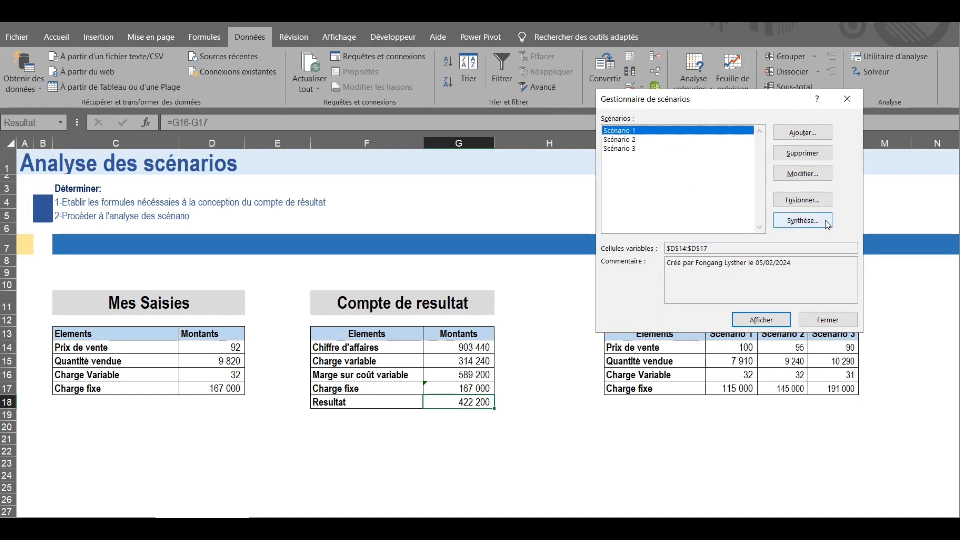
left_click(802, 220)
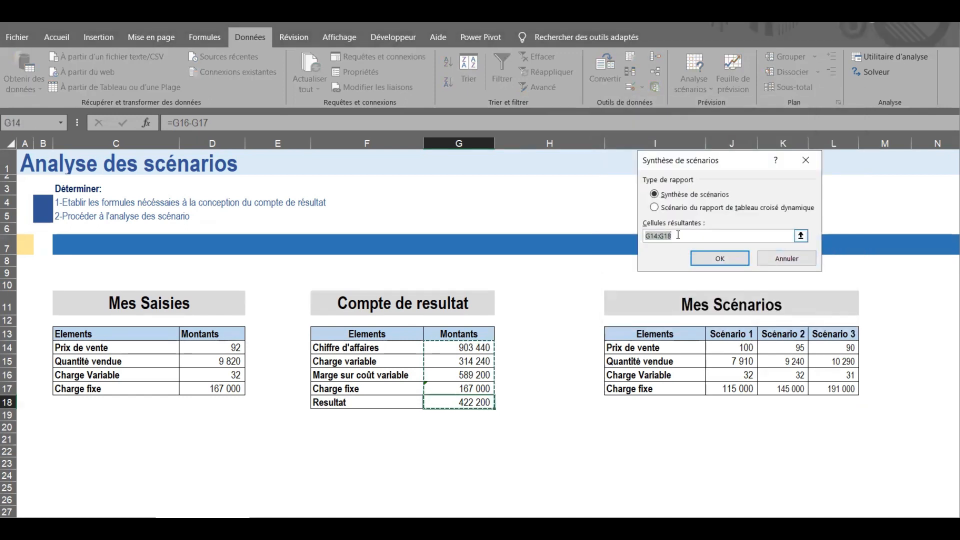
left_click(677, 235)
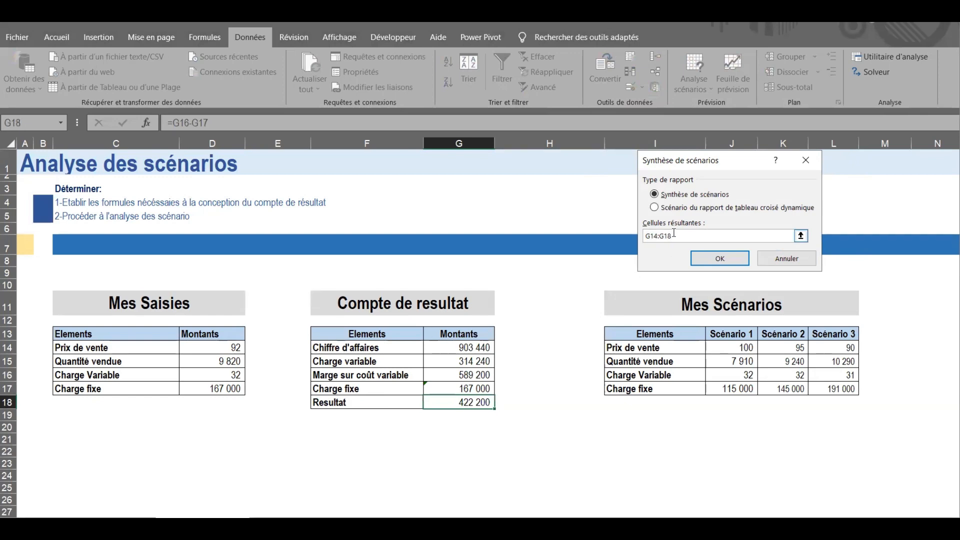
left_click_drag(674, 233, 609, 231)
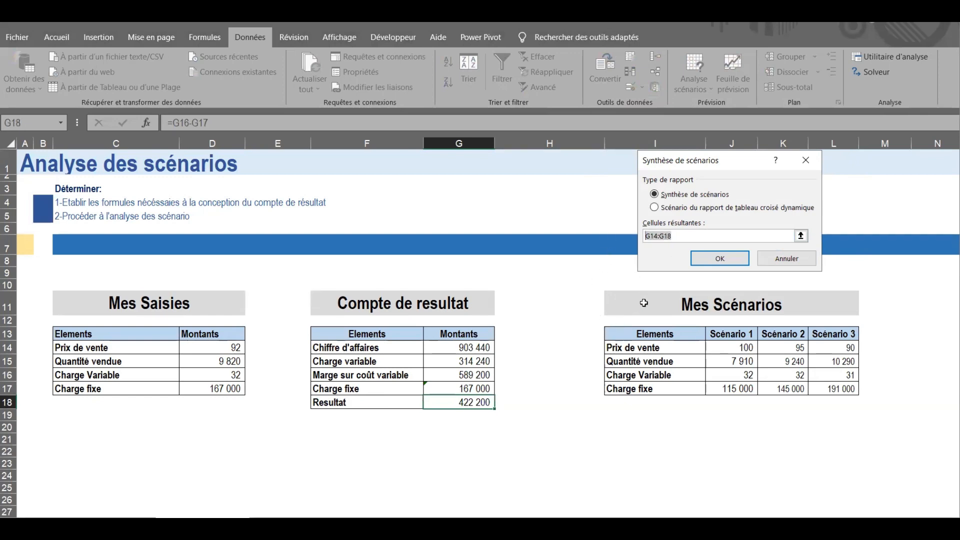
left_click_drag(468, 347, 461, 405)
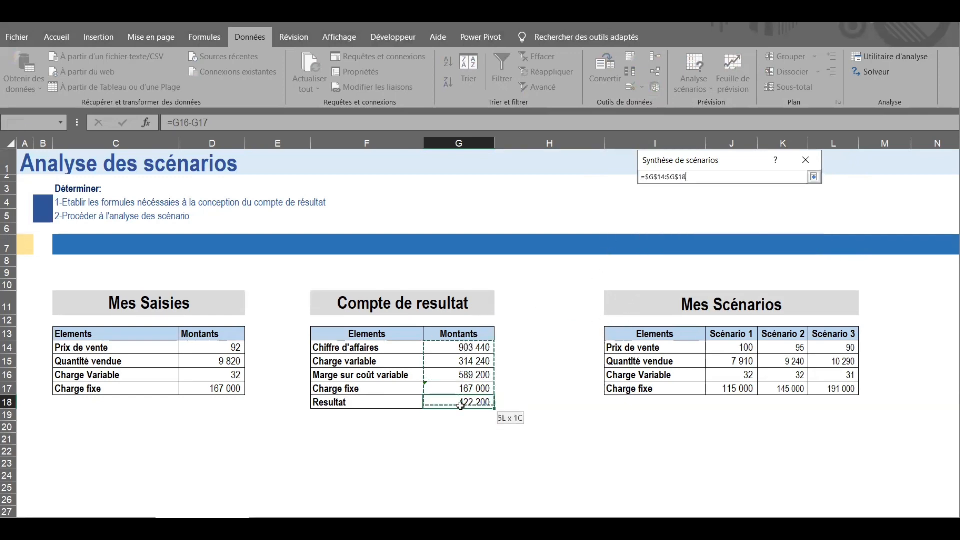
left_click(722, 259)
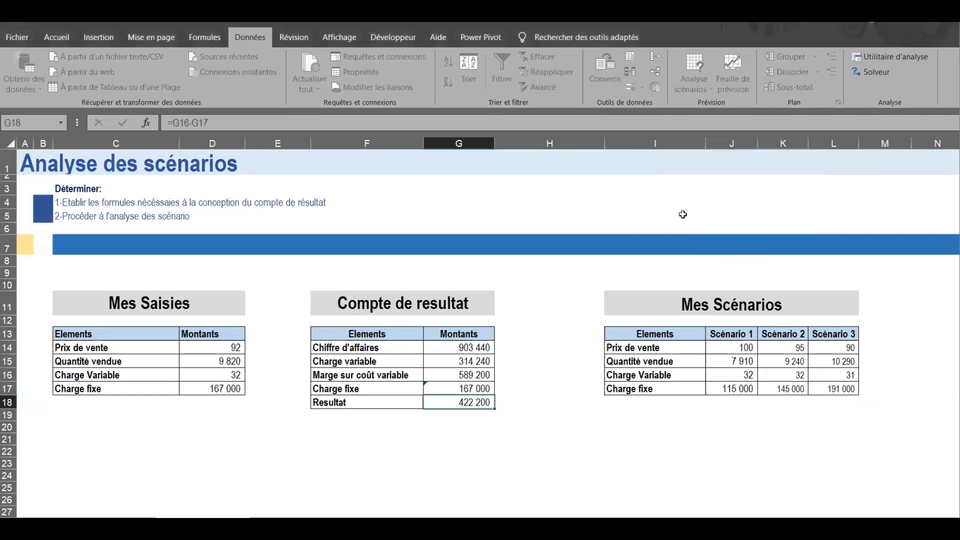
- Review the new summary report's result labels, and compare the current values with the three scenarios' inputs, CA and Resultat
left_click(172, 294)
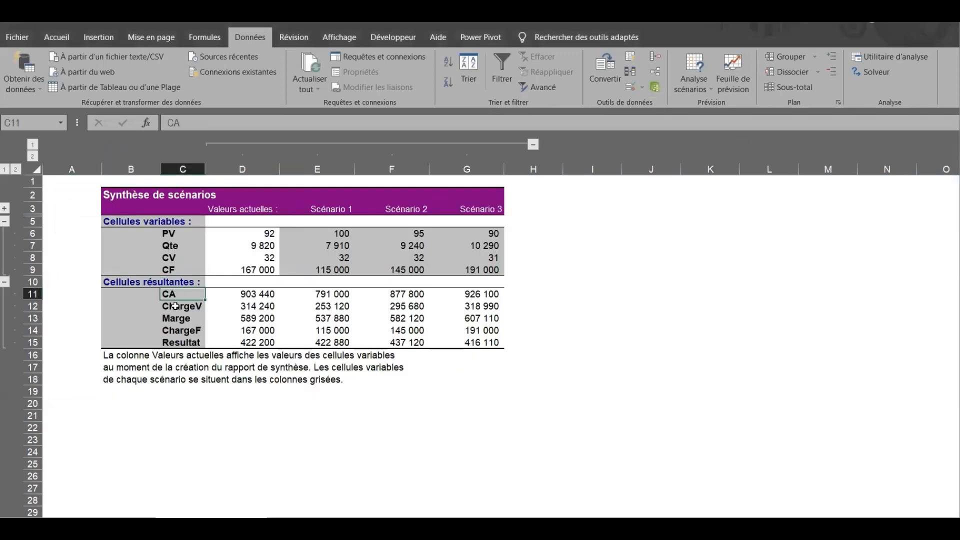
left_click(175, 306)
left_click(178, 318)
left_click(181, 330)
left_click(186, 346)
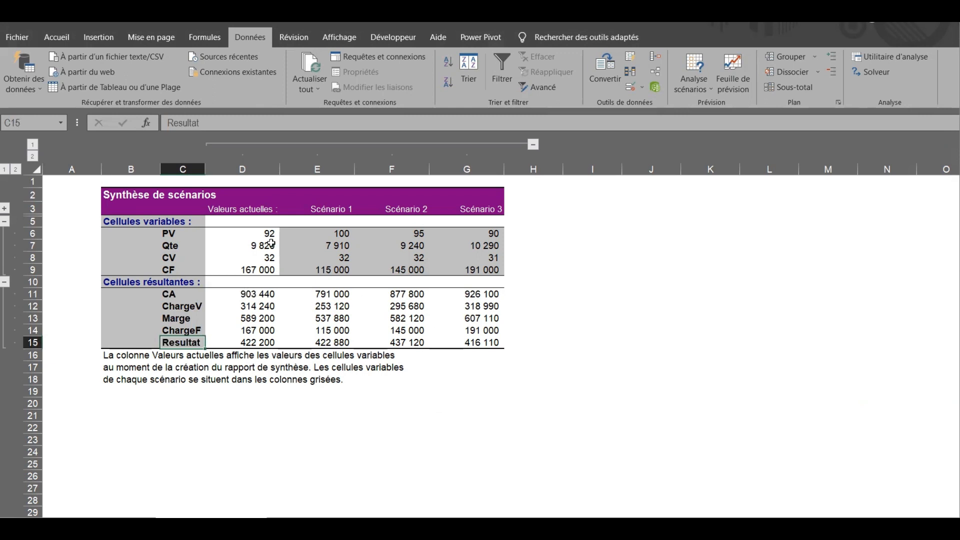
left_click_drag(266, 235, 243, 343)
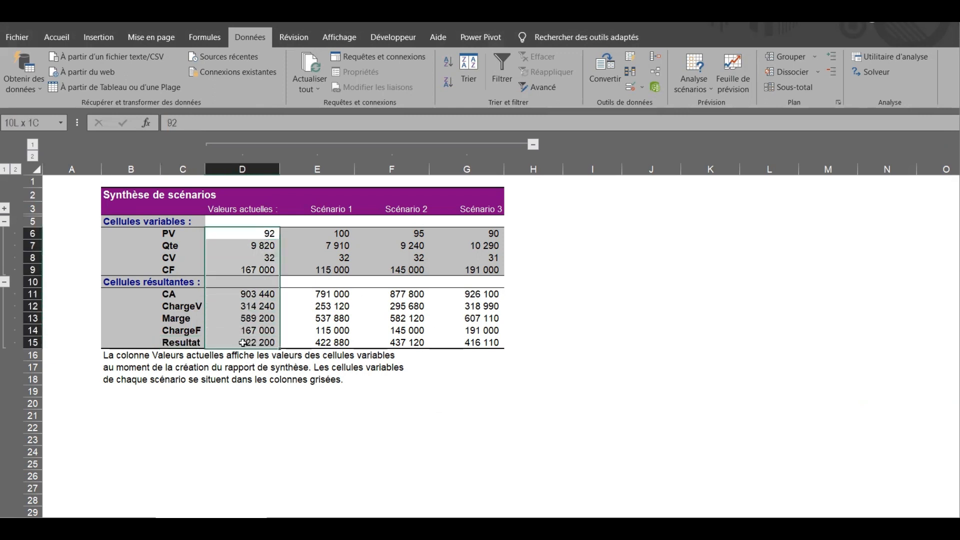
left_click_drag(320, 233, 469, 342)
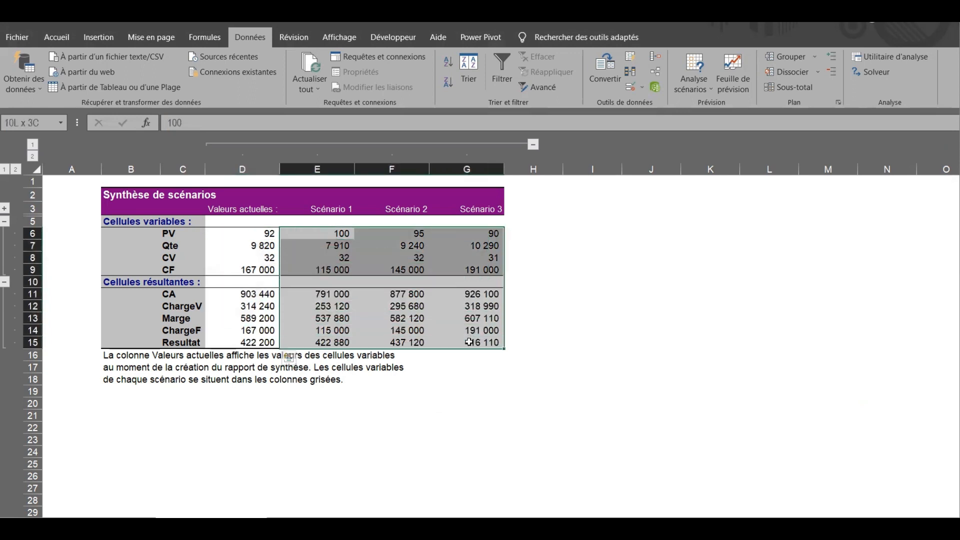
left_click(343, 248)
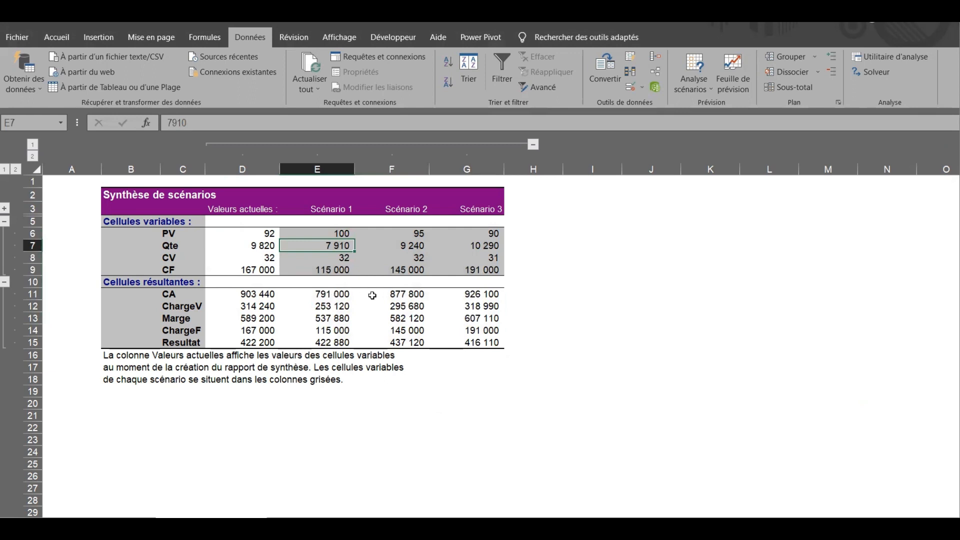
left_click(478, 298)
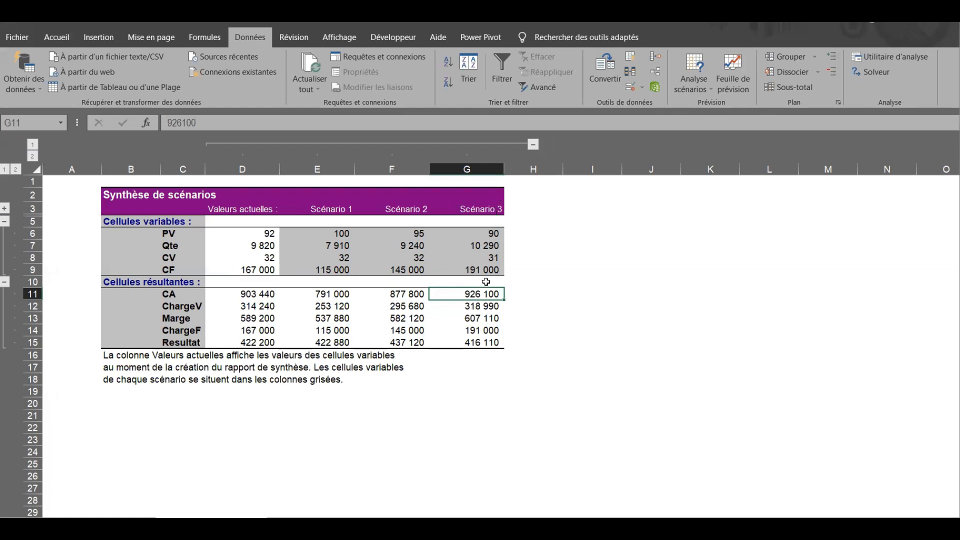
left_click_drag(346, 342, 470, 343)
left_click(409, 343)
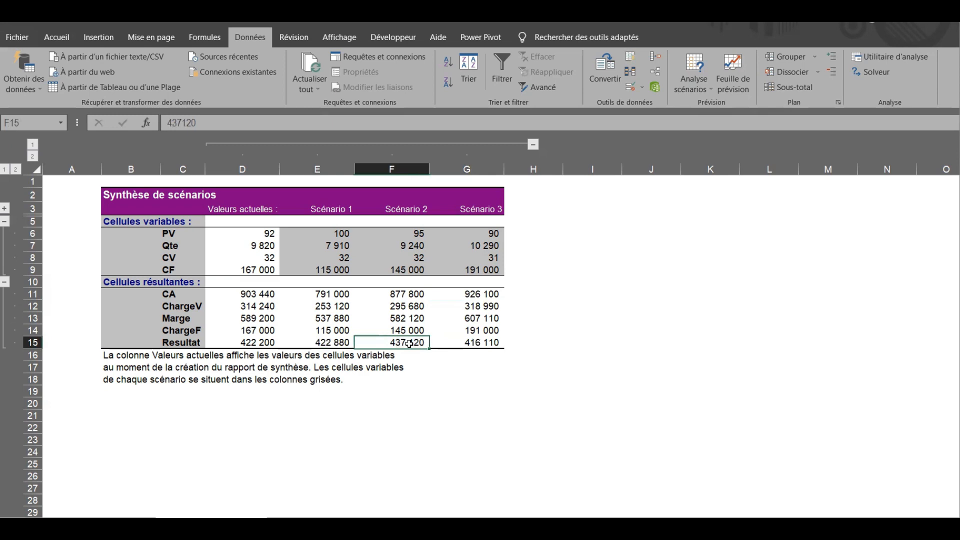